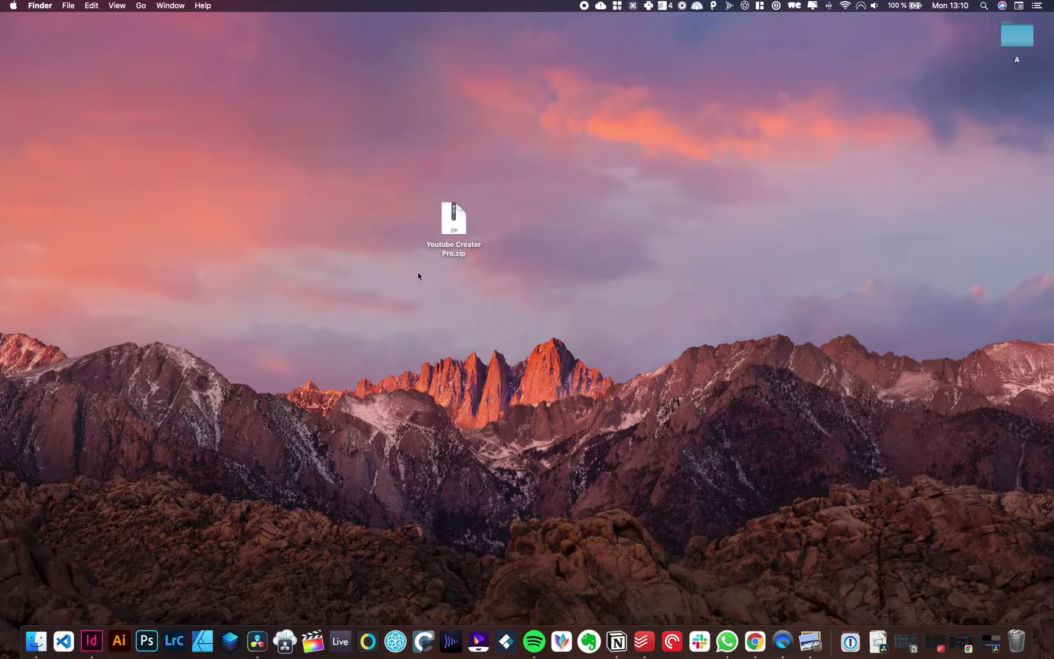
Extract Youtube Creator Pro.zip, open the resulting folder and preview its Instructions.pdf
{"action": "left_click", "coordinate": [455, 230]}
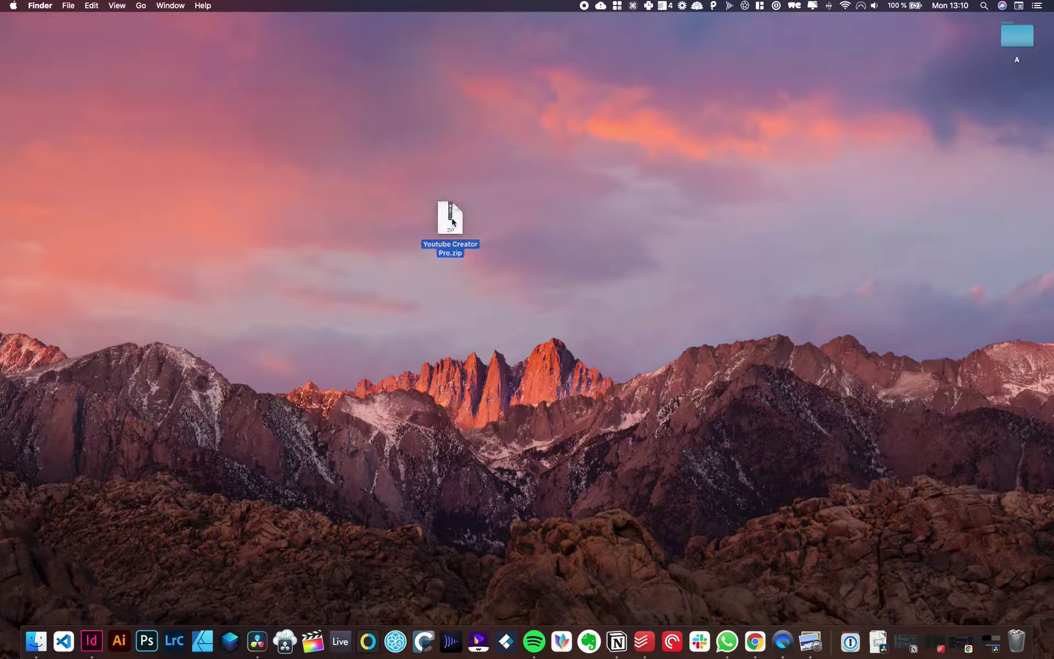
{"action": "double_click", "coordinate": [453, 221]}
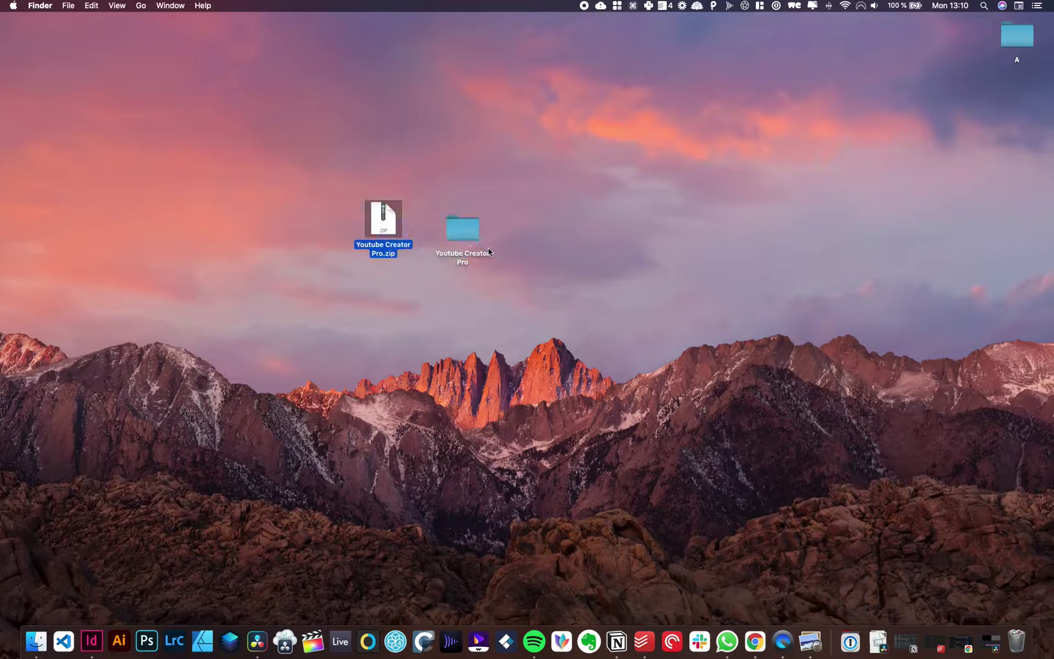
{"action": "left_click", "coordinate": [464, 236]}
{"action": "double_click", "coordinate": [464, 235]}
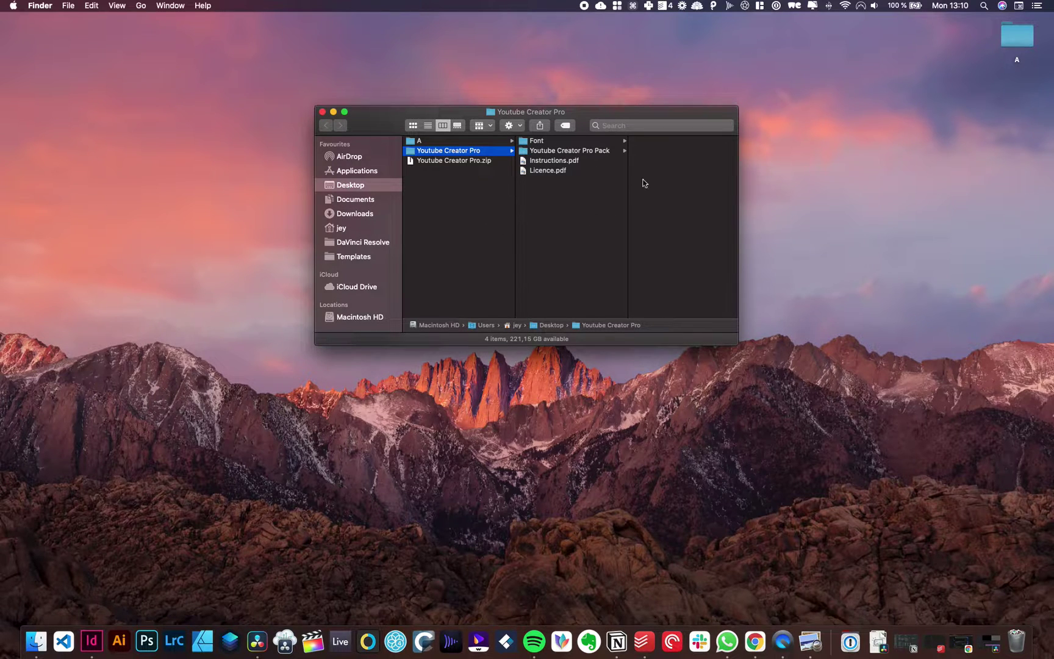
{"action": "left_click", "coordinate": [561, 172]}
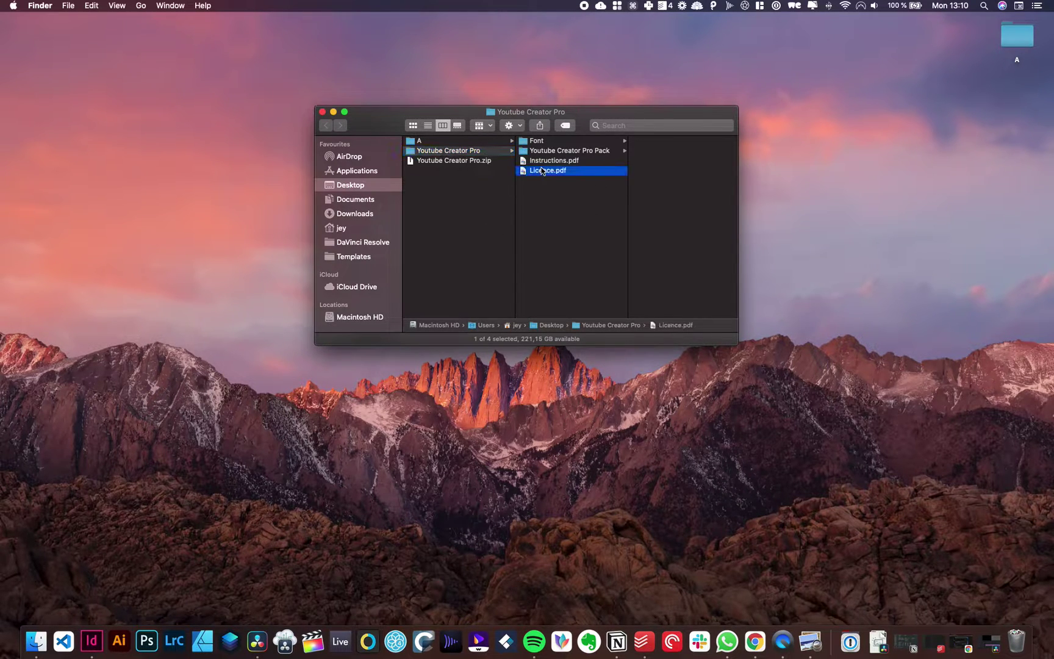
{"action": "left_click", "coordinate": [535, 162]}
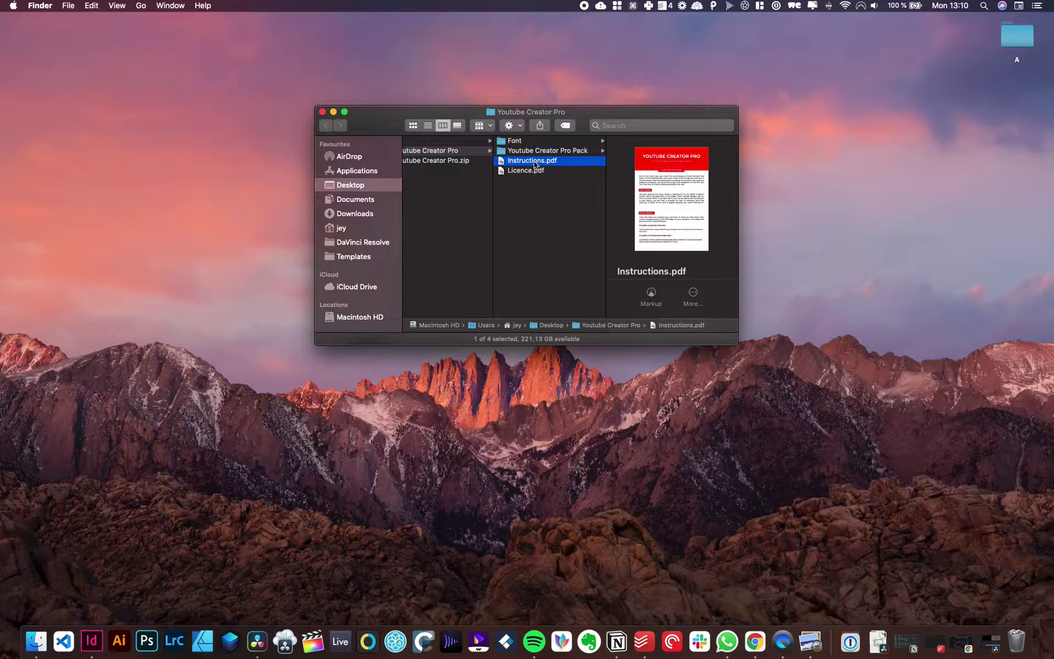
Browse the 36 Montserrat fonts and the pack's .setting files, ending on the Font folder
{"action": "left_click", "coordinate": [528, 141]}
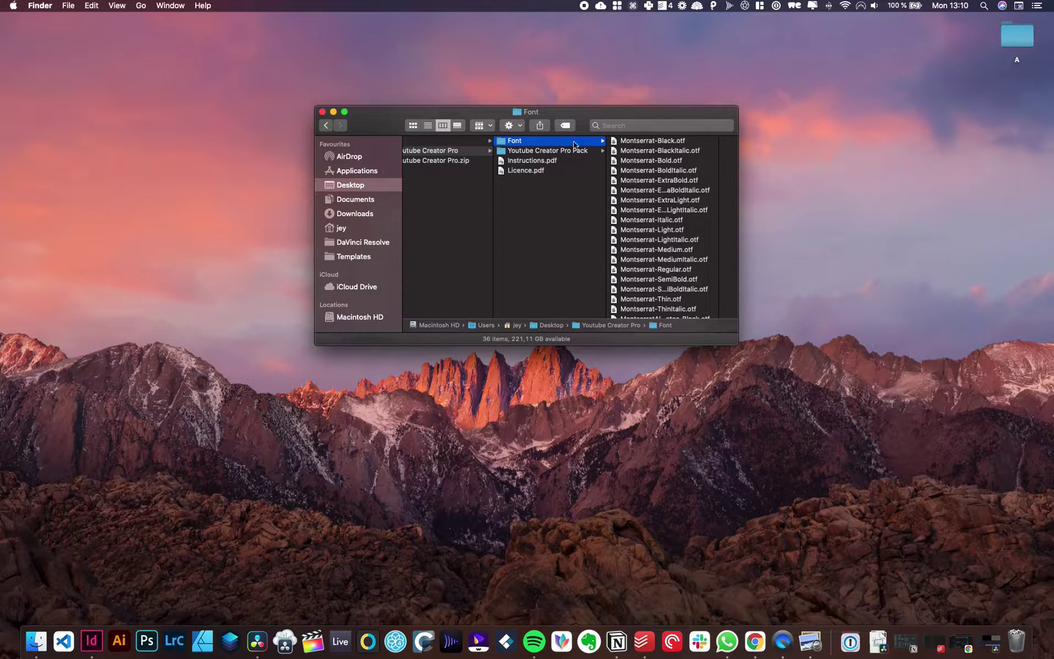
{"action": "left_click", "coordinate": [643, 143]}
{"action": "scroll", "coordinate": [532, 244], "scroll_direction": "down", "scroll_amount": 10}
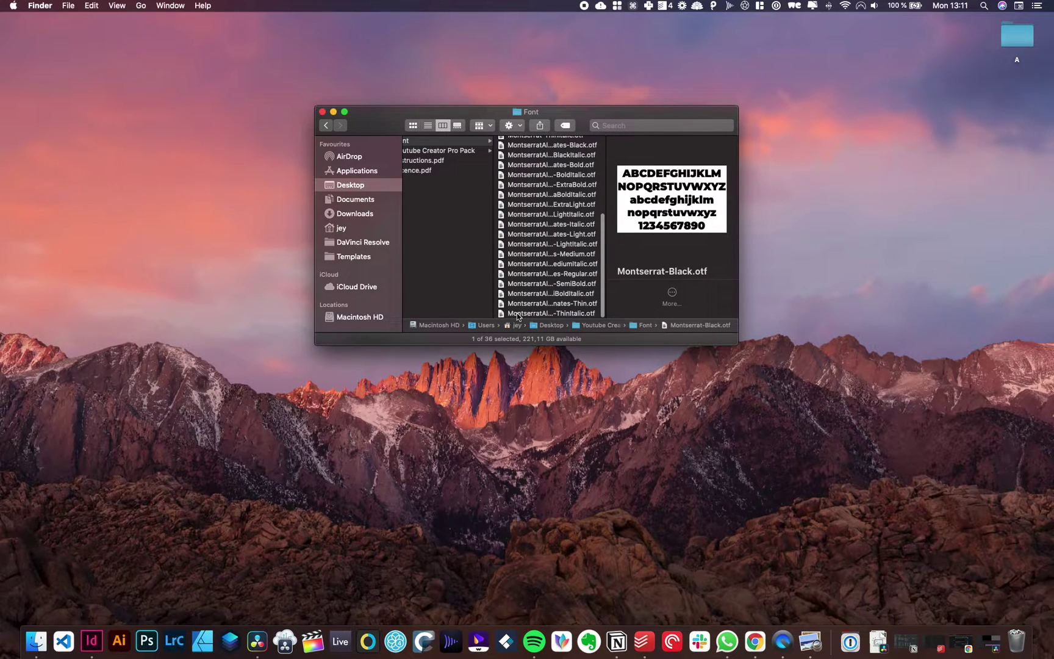
{"action": "key", "text": "cmd+a"}
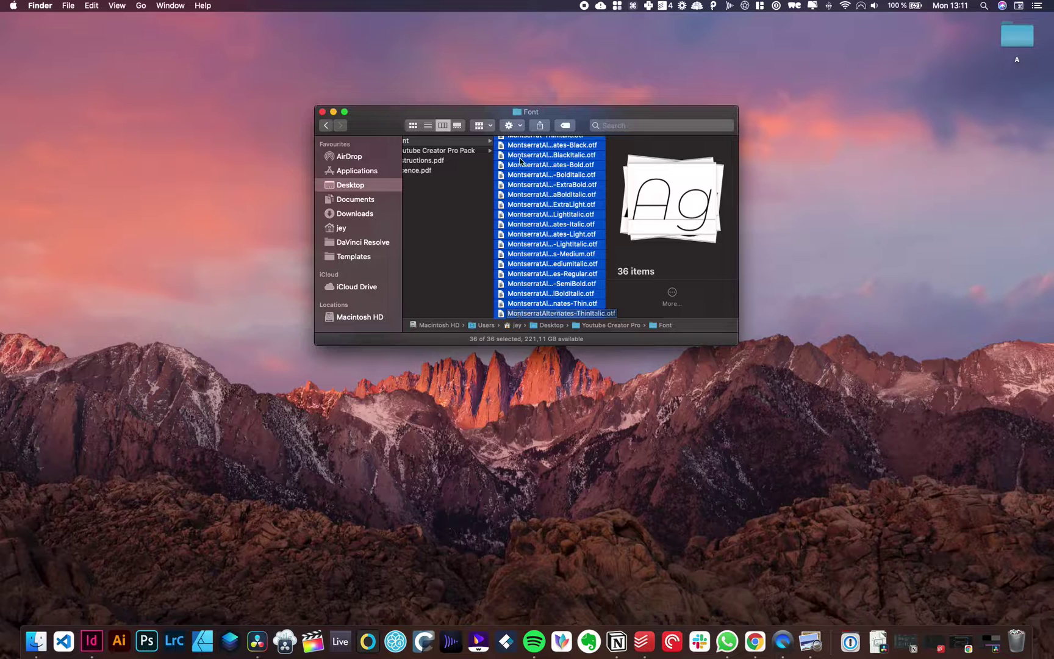
{"action": "scroll", "coordinate": [554, 169], "scroll_direction": "up", "scroll_amount": 10}
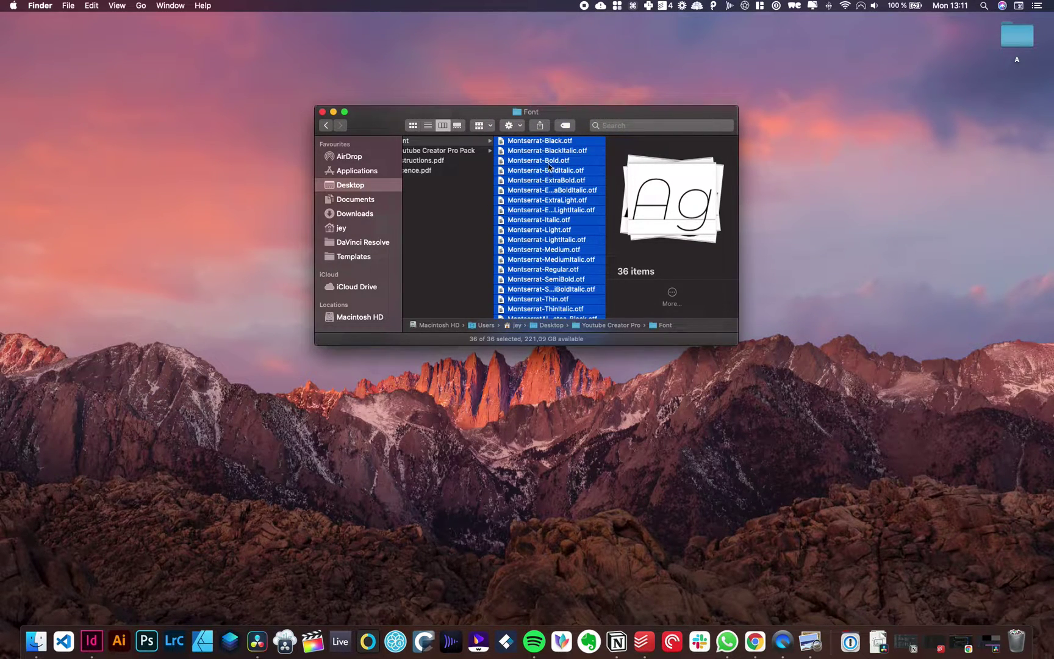
{"action": "scroll", "coordinate": [544, 182], "scroll_direction": "down", "scroll_amount": 5}
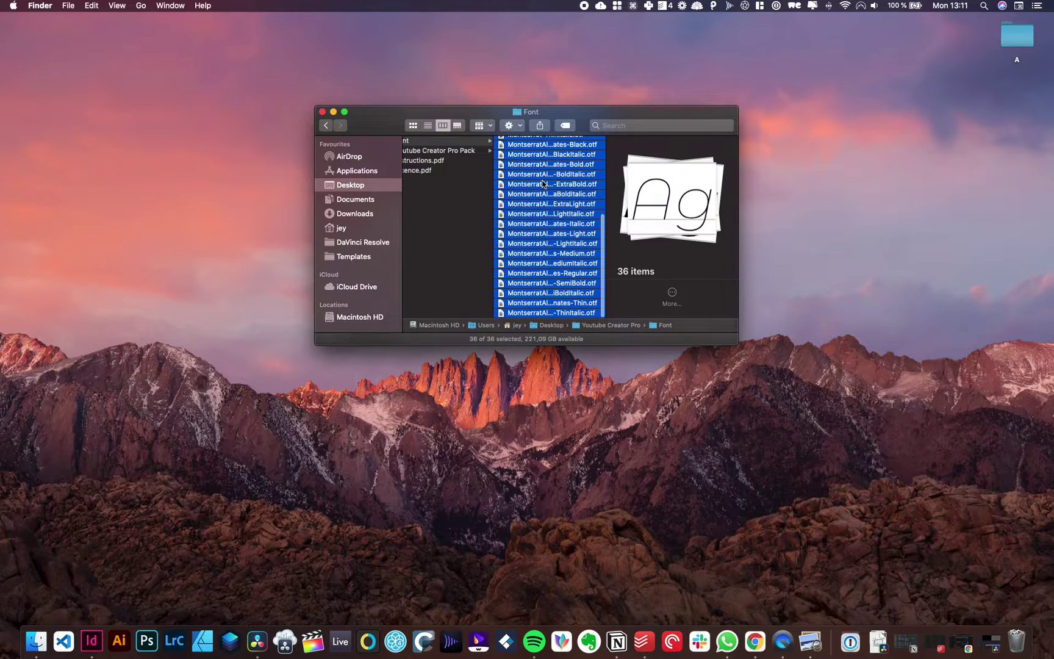
{"action": "scroll", "coordinate": [544, 183], "scroll_direction": "up", "scroll_amount": 8}
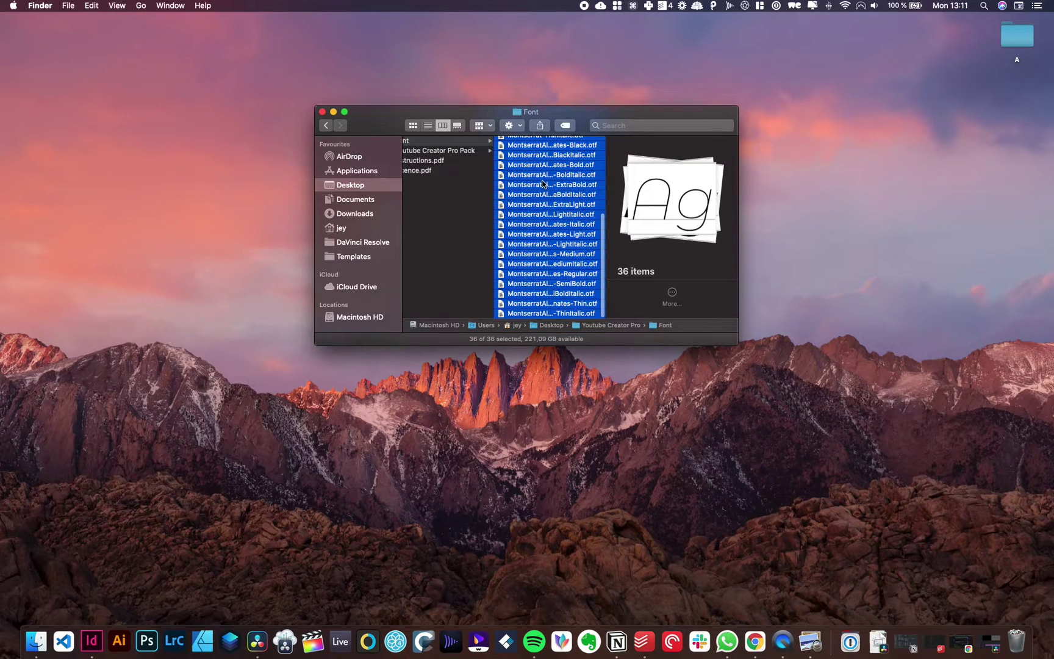
{"action": "left_click", "coordinate": [448, 155]}
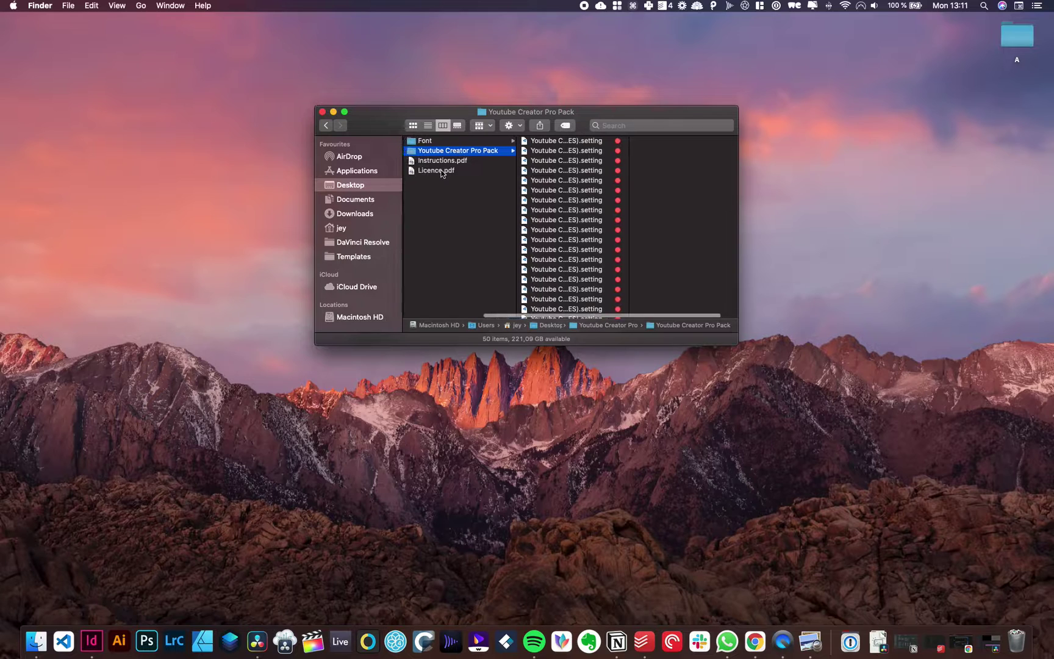
{"action": "left_click", "coordinate": [455, 141]}
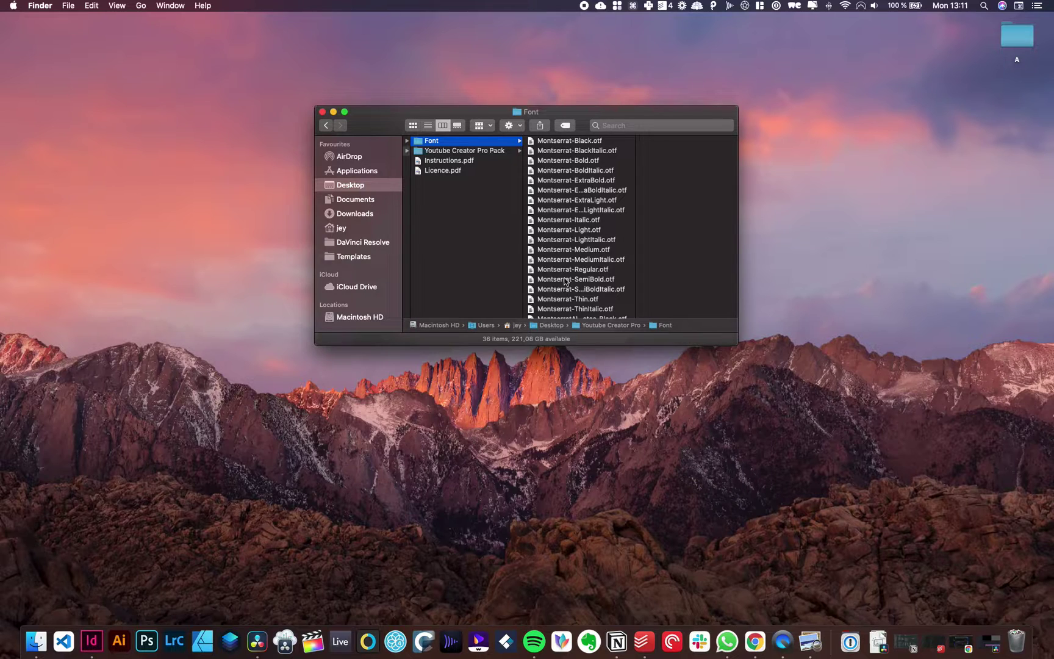
Show the Youtube Creator Pro Pack's .setting files and enlarge the Finder window to see them
{"action": "left_click", "coordinate": [469, 150]}
{"action": "left_click", "coordinate": [561, 143]}
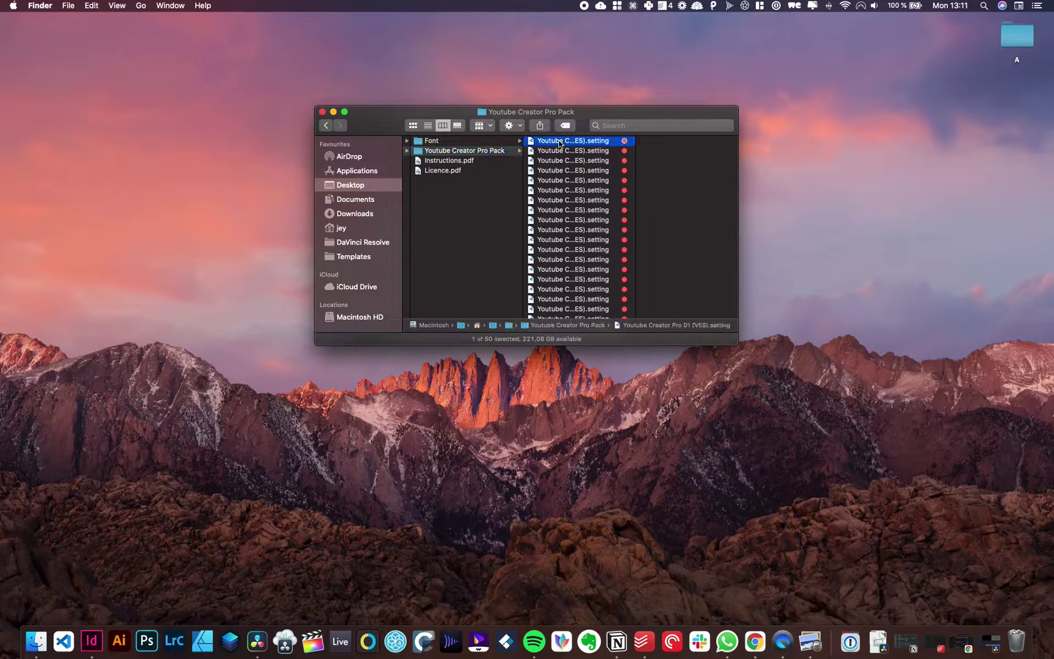
{"action": "scroll", "coordinate": [542, 209], "scroll_direction": "down", "scroll_amount": 10}
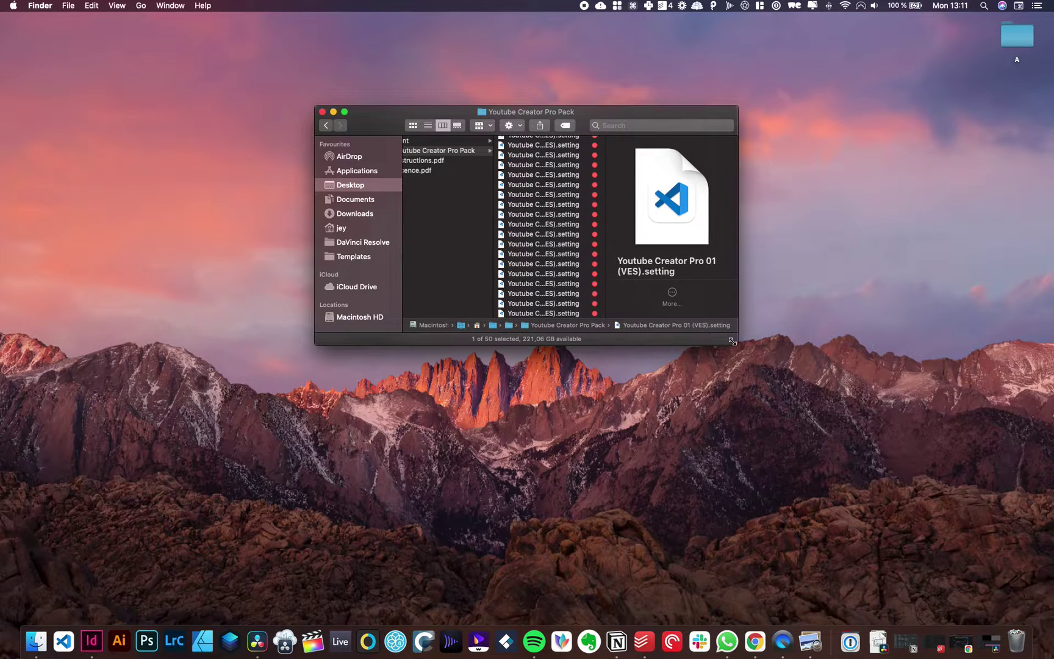
{"action": "left_click_drag", "start_coordinate": [738, 343], "coordinate": [845, 421]}
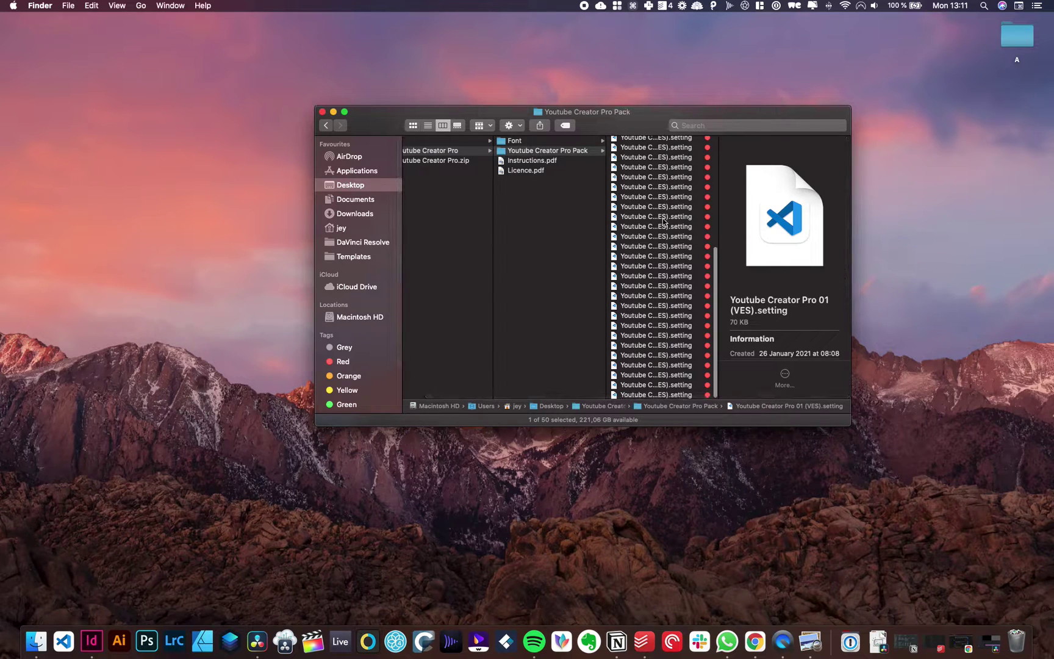
{"action": "scroll", "coordinate": [675, 147], "scroll_direction": "up", "scroll_amount": 10}
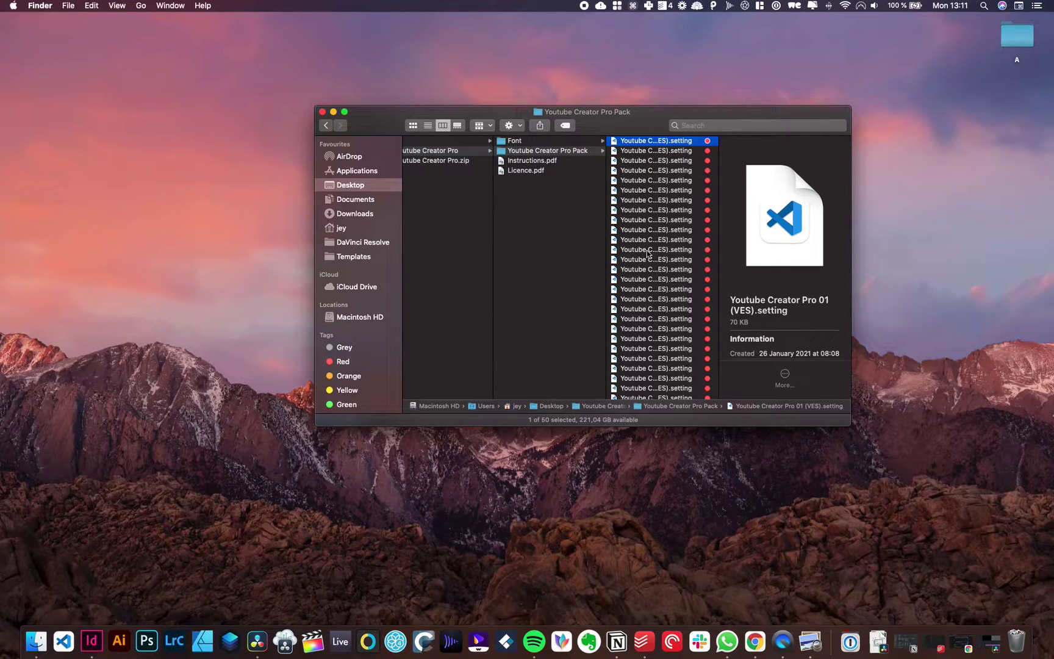
Select all 50 .setting title files and bring up their context menu
{"action": "scroll", "coordinate": [649, 255], "scroll_direction": "down", "scroll_amount": 10}
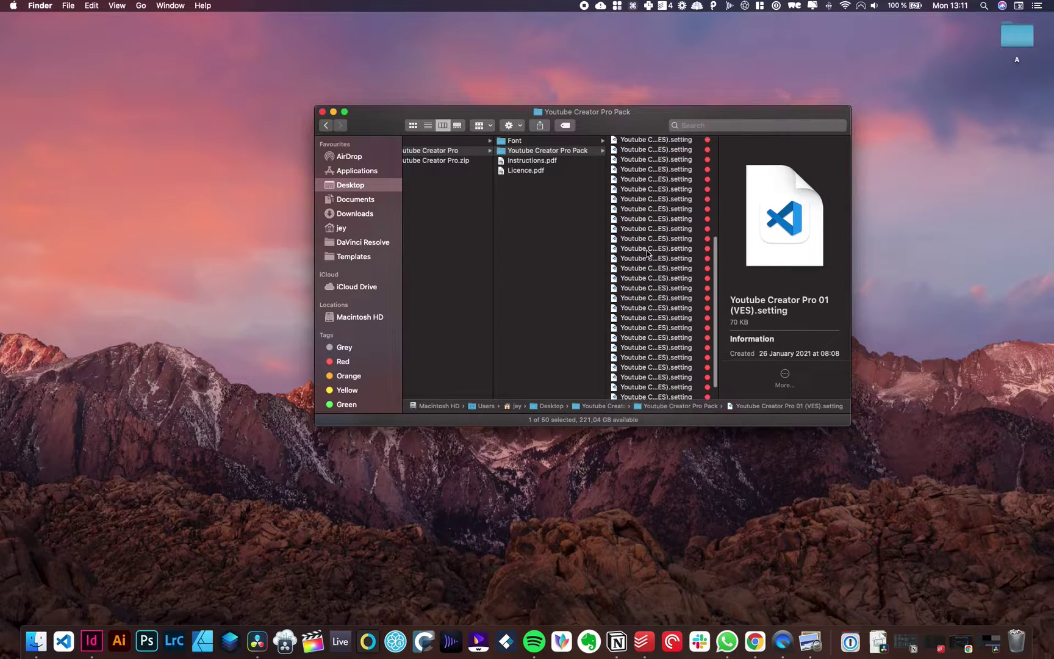
{"action": "left_click", "coordinate": [648, 394], "text": "shift"}
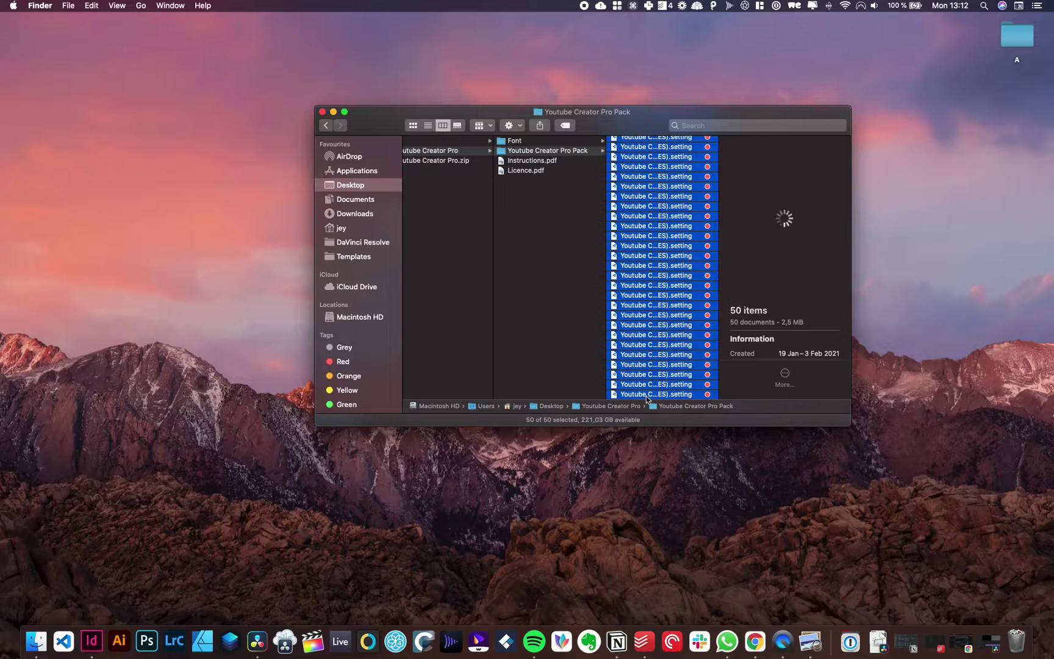
{"action": "key", "text": "super+c"}
{"action": "right_click", "coordinate": [684, 295]}
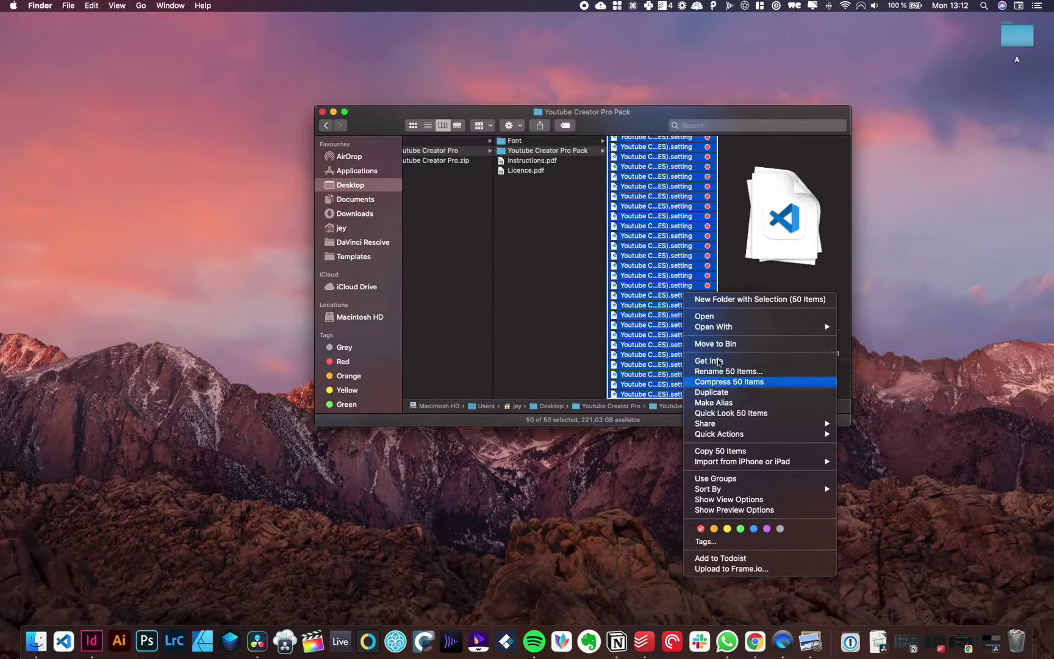
{"action": "mouse_move", "coordinate": [723, 330]}
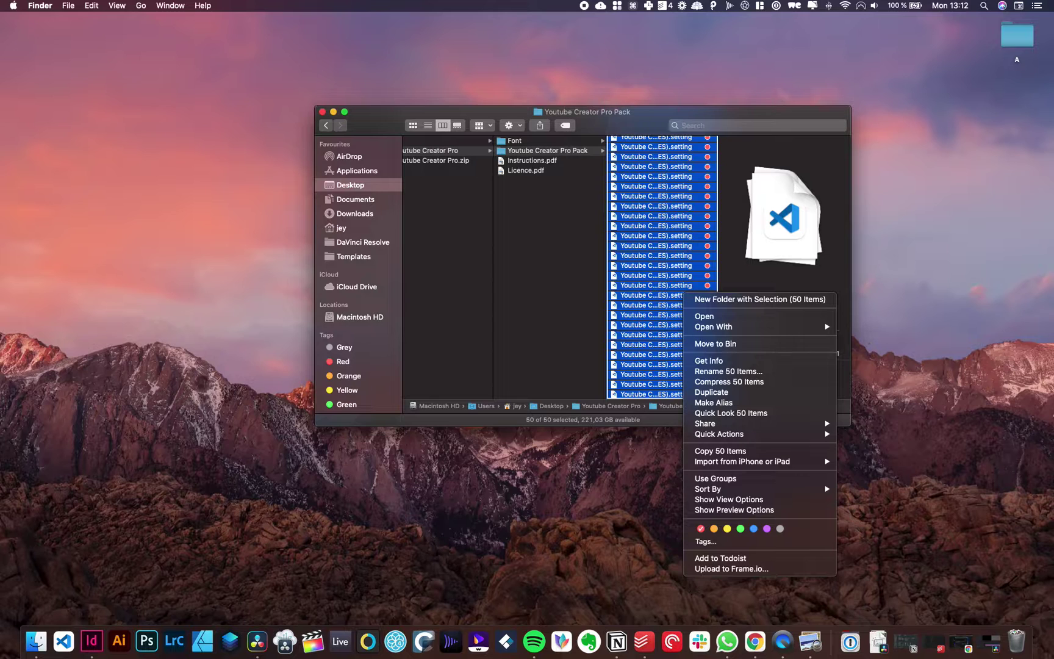
On Resolve's Fusion page Effects Library, expand Templates and bring up the Edit category's options
{"action": "left_click", "coordinate": [259, 650]}
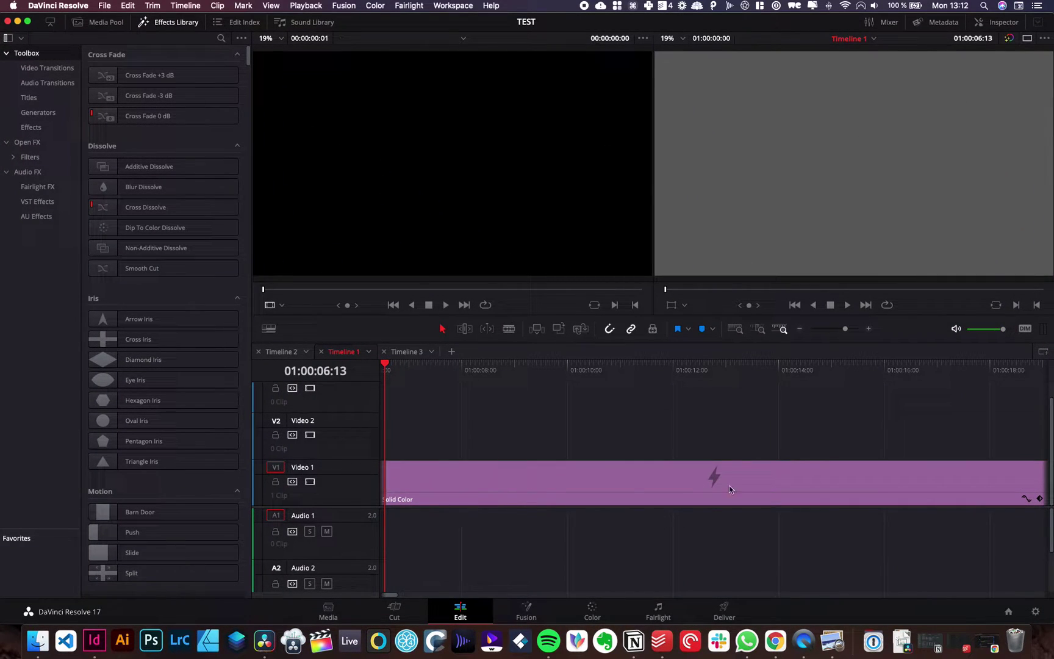
{"action": "left_click", "coordinate": [536, 610]}
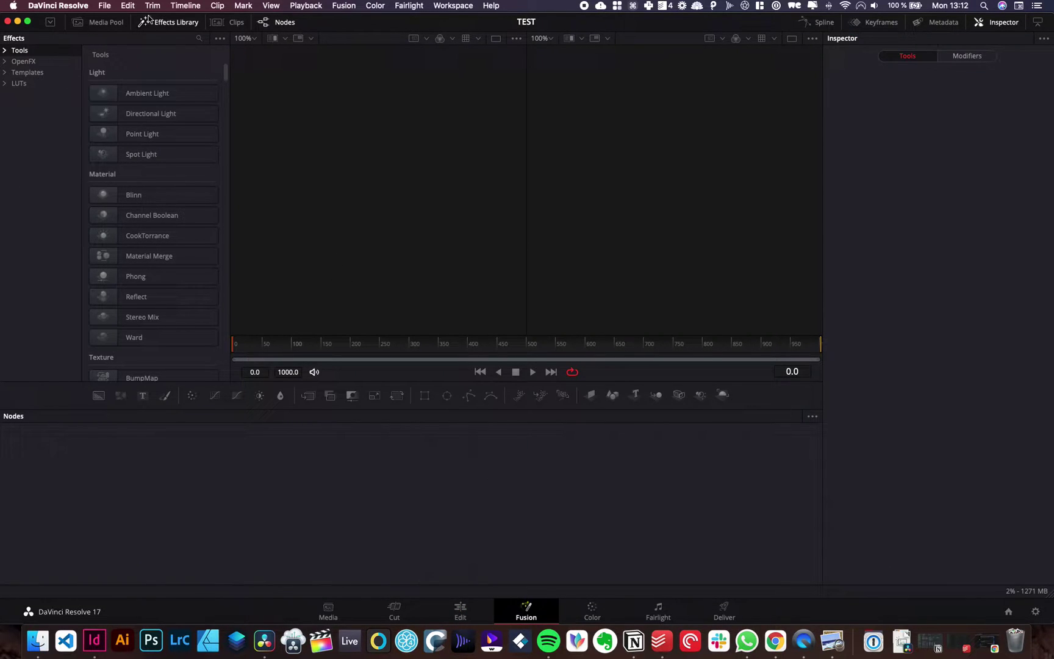
{"action": "left_click", "coordinate": [174, 22]}
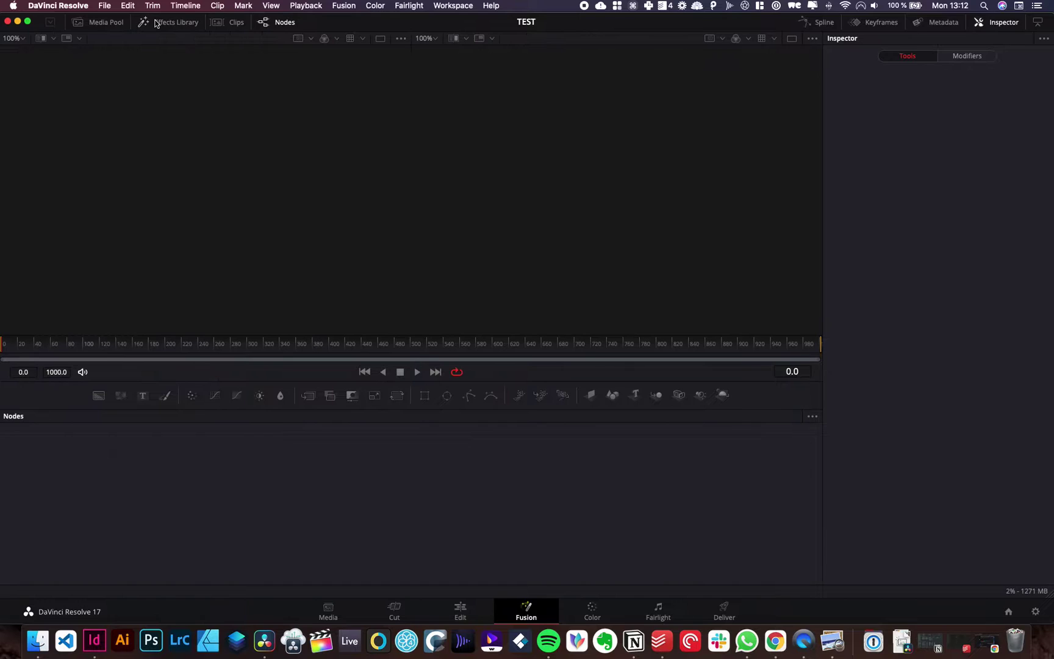
{"action": "left_click", "coordinate": [157, 23]}
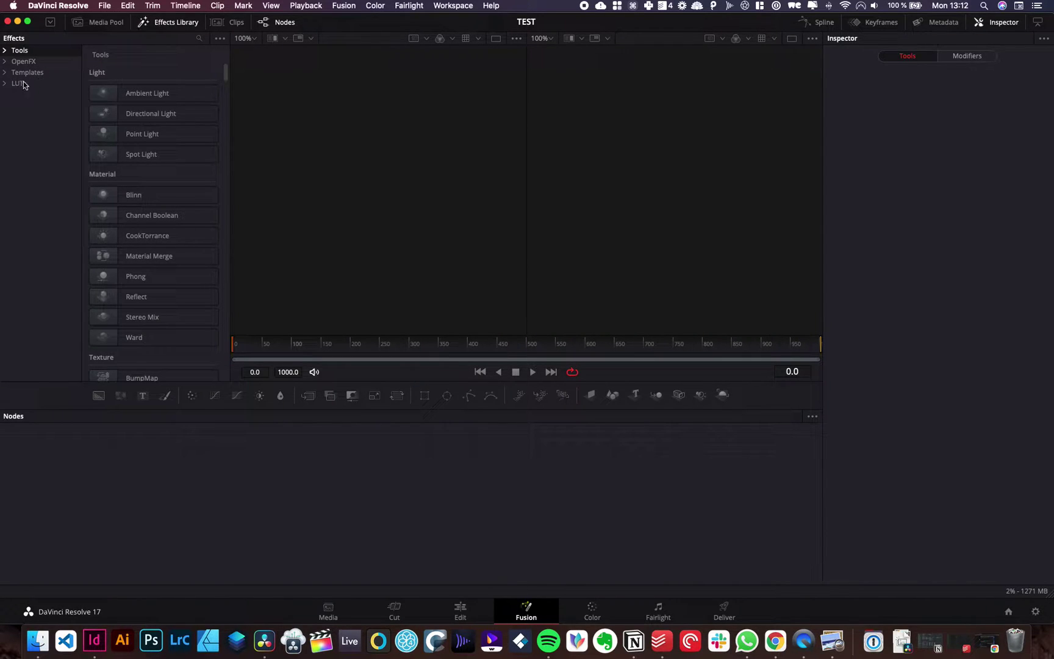
{"action": "left_click", "coordinate": [6, 74]}
{"action": "left_click", "coordinate": [28, 84]}
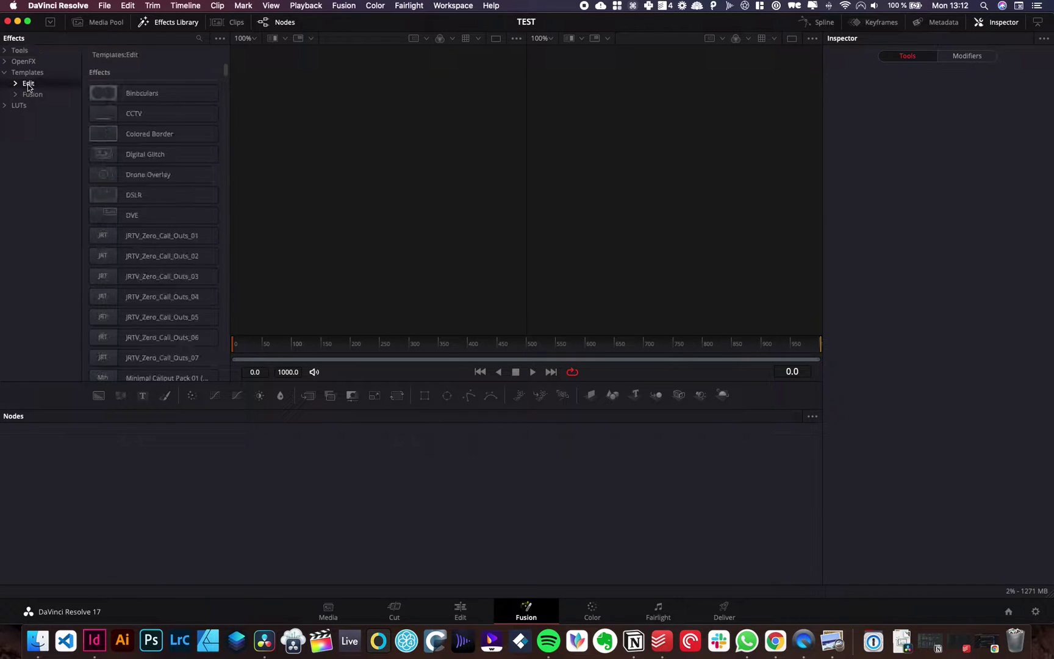
{"action": "right_click", "coordinate": [28, 86]}
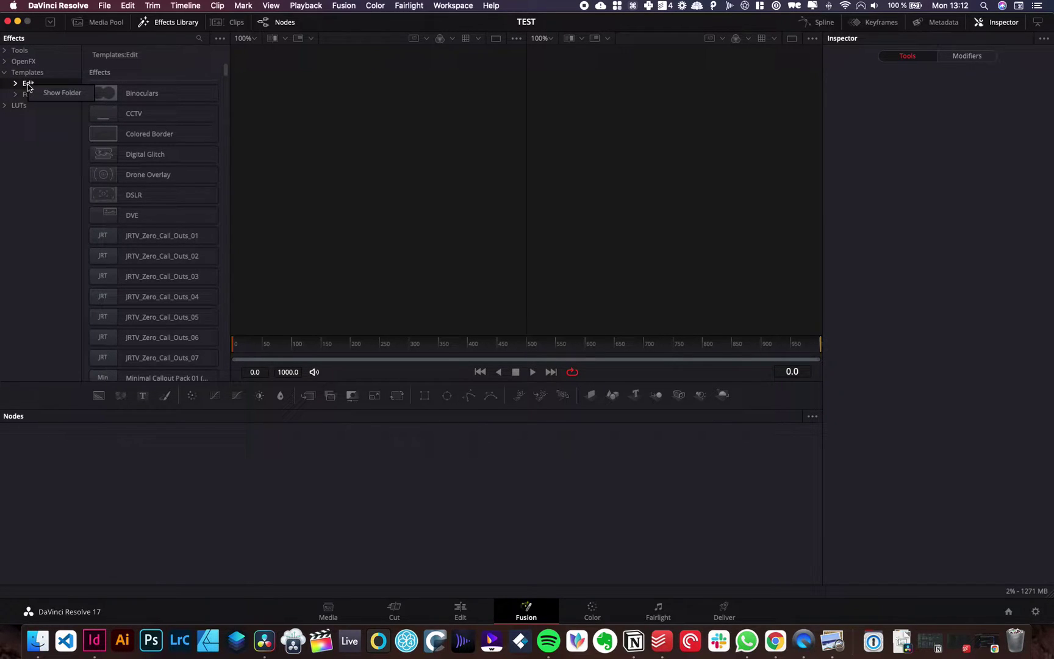
Show the Edit templates folder in Finder and open Edit > Titles
{"action": "left_click", "coordinate": [68, 92]}
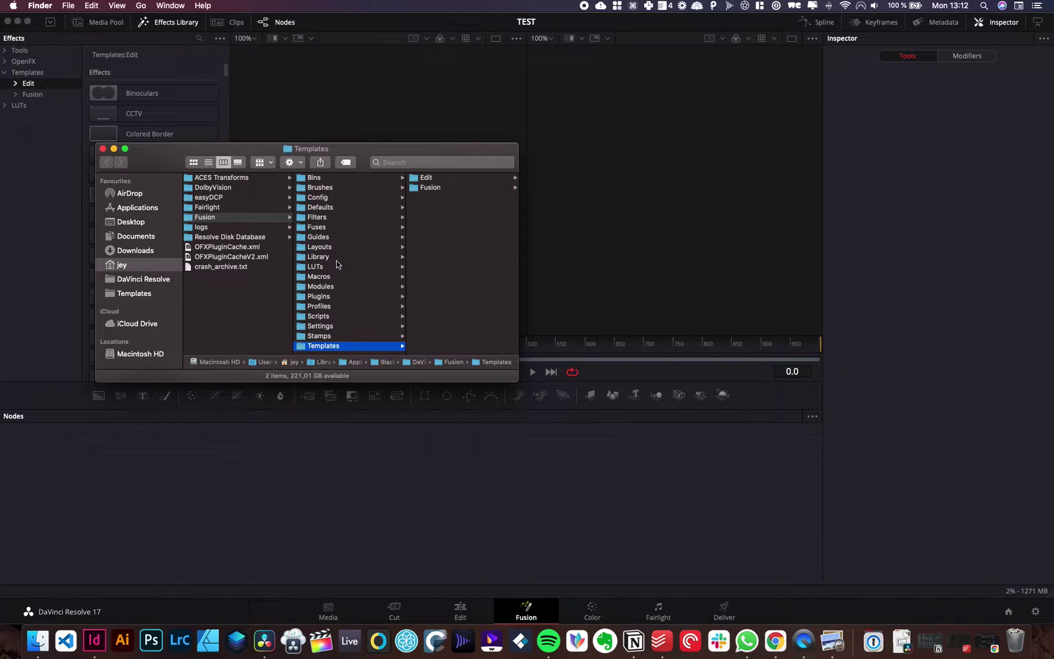
{"action": "left_click", "coordinate": [430, 179]}
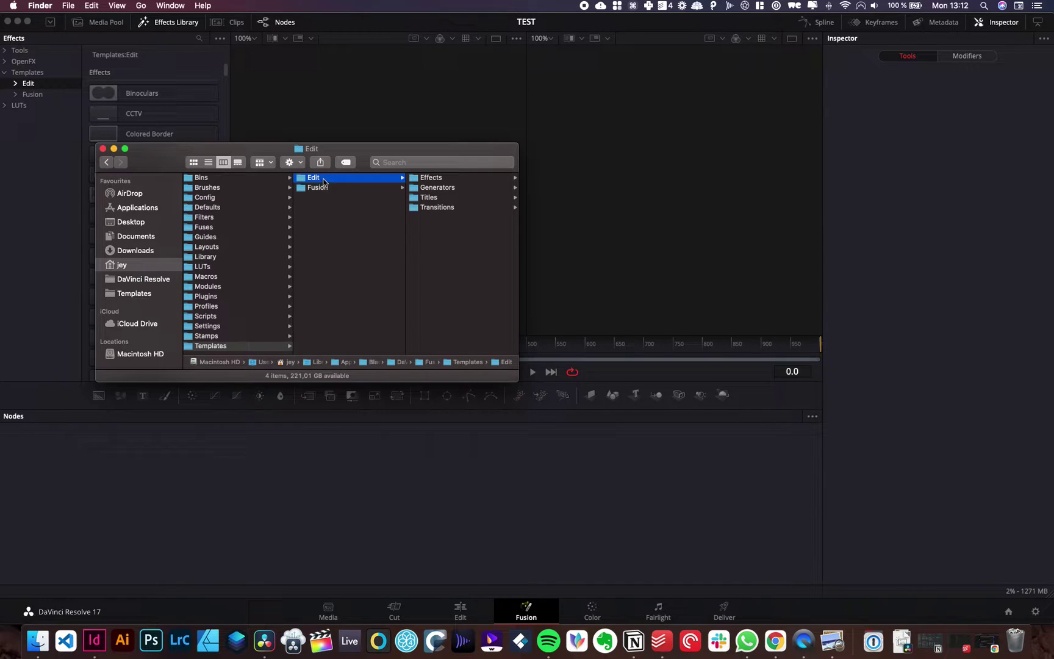
{"action": "left_click", "coordinate": [433, 198]}
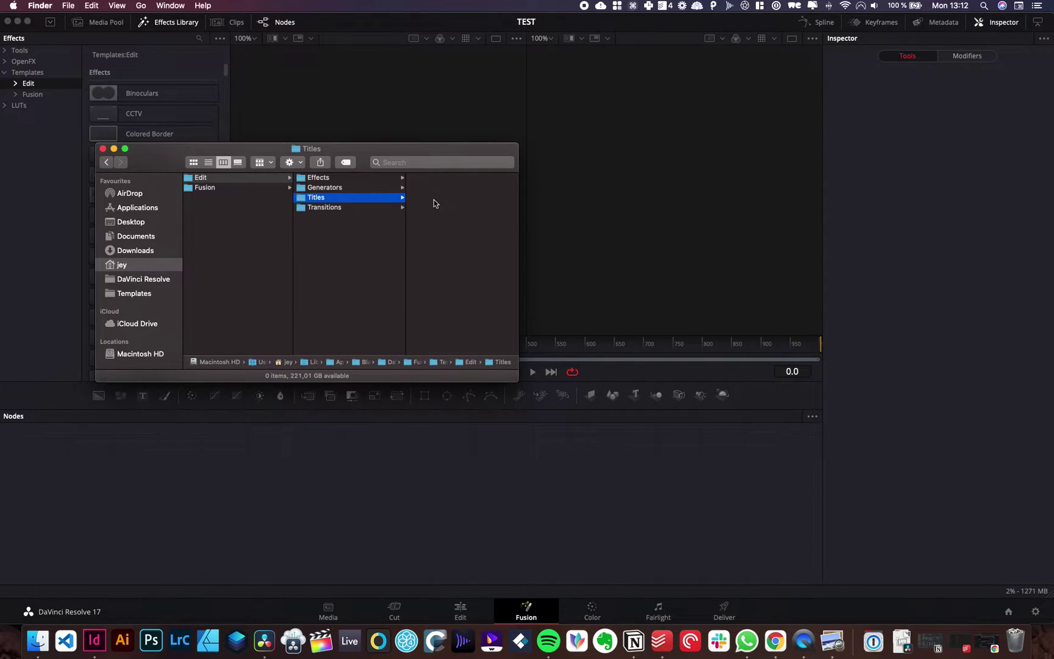
Check that Effects, Generators and Transitions are empty, then return to Titles
{"action": "left_click", "coordinate": [331, 178]}
{"action": "left_click", "coordinate": [338, 189]}
{"action": "left_click", "coordinate": [336, 199]}
{"action": "left_click", "coordinate": [348, 209]}
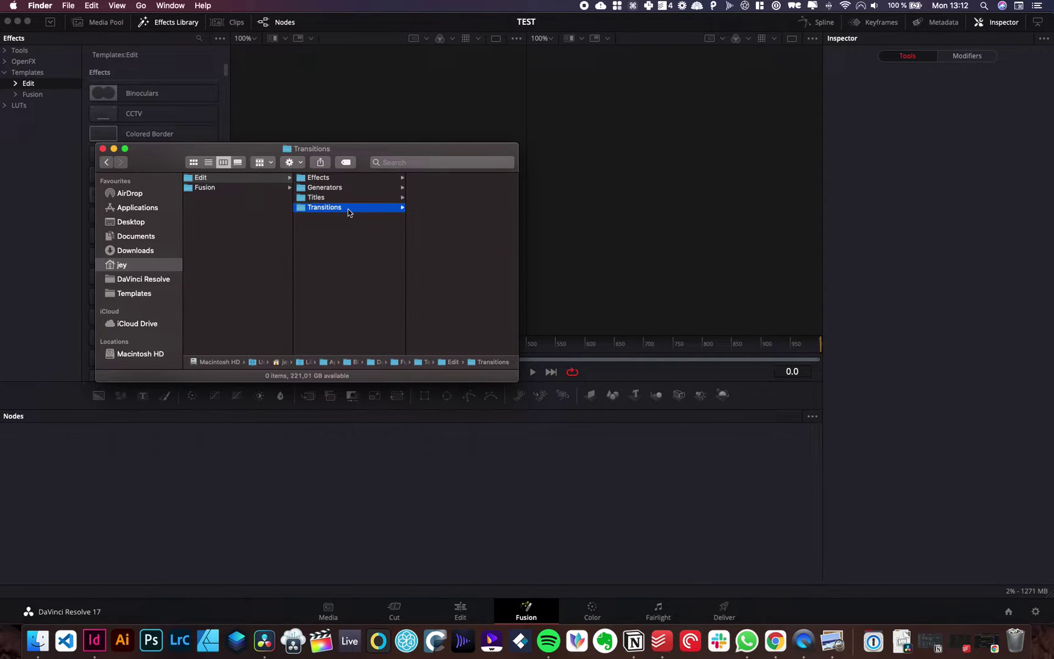
{"action": "left_click", "coordinate": [337, 178]}
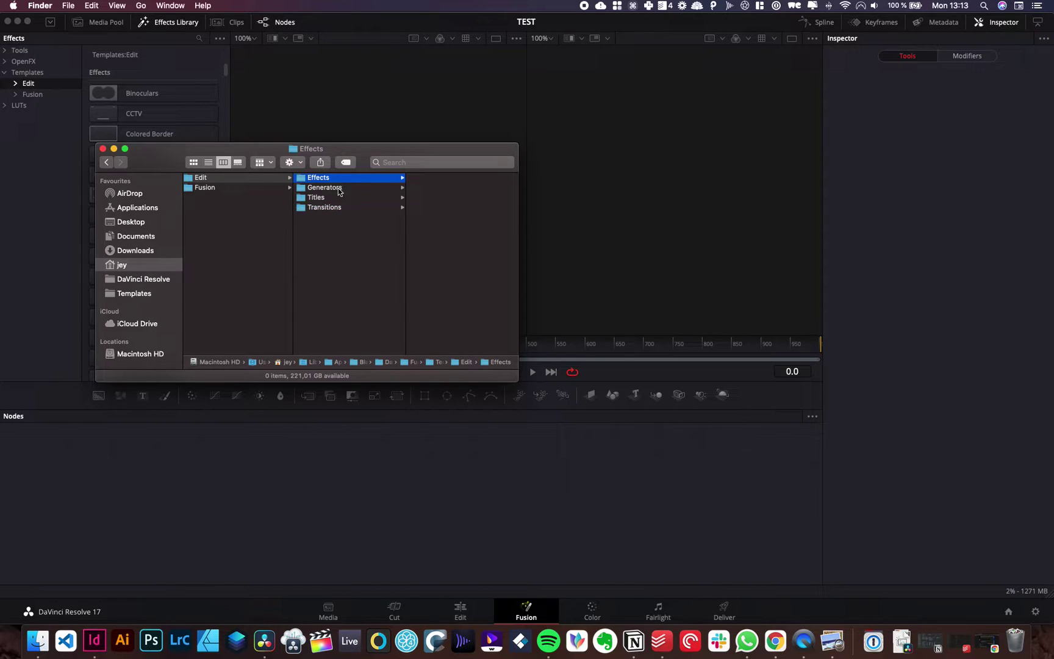
{"action": "left_click", "coordinate": [342, 188]}
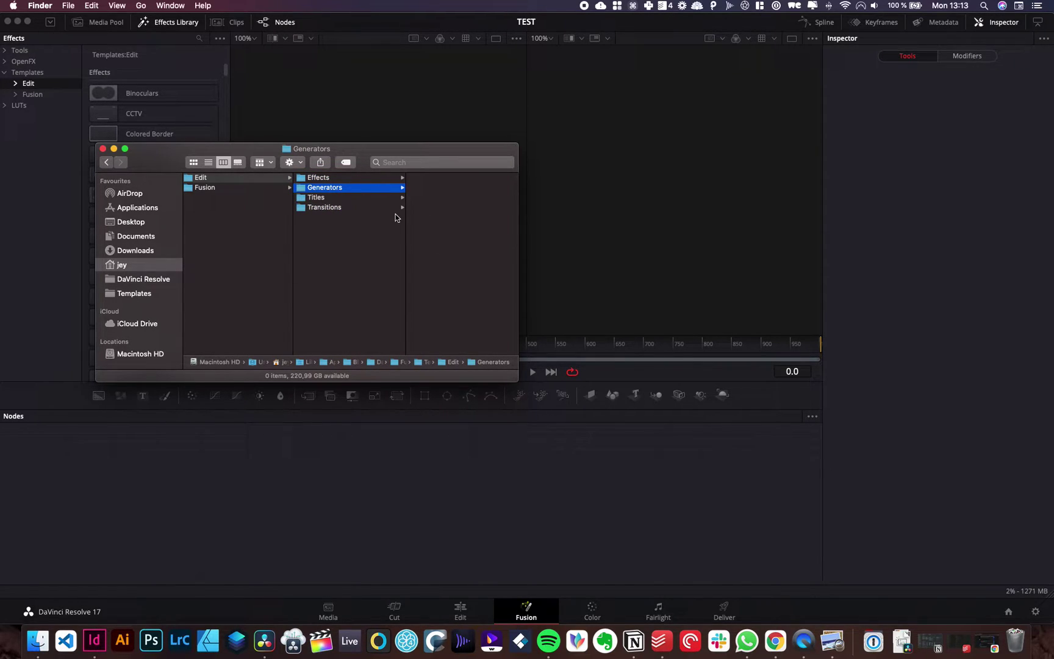
{"action": "left_click", "coordinate": [322, 197]}
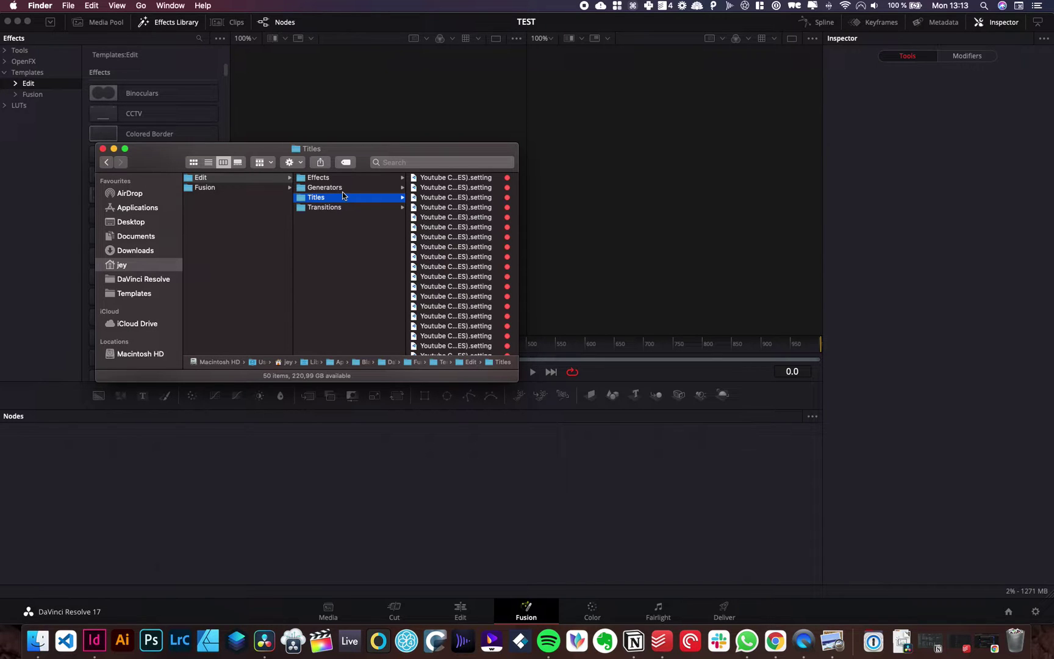
Minimise the Titles folder window to get back to DaVinci Resolve
{"action": "left_click", "coordinate": [114, 149]}
On the Edit page, search Titles for 'you', drop YouTube Creator 02 (VES) onto V2 and preview it
{"action": "left_click", "coordinate": [460, 610]}
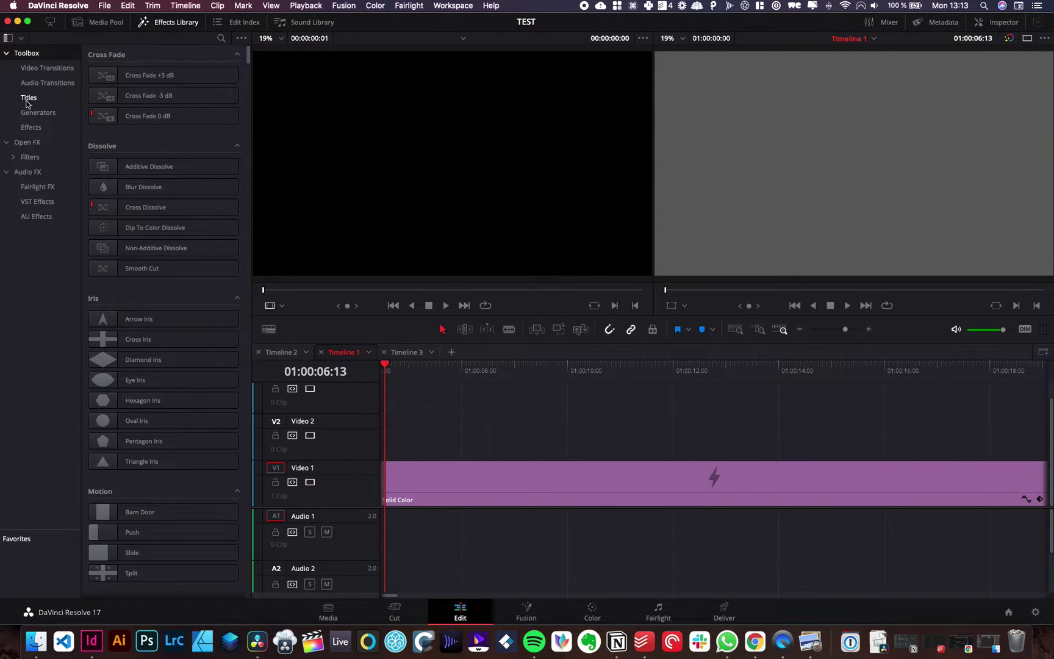
{"action": "left_click", "coordinate": [28, 98]}
{"action": "left_click", "coordinate": [221, 38]}
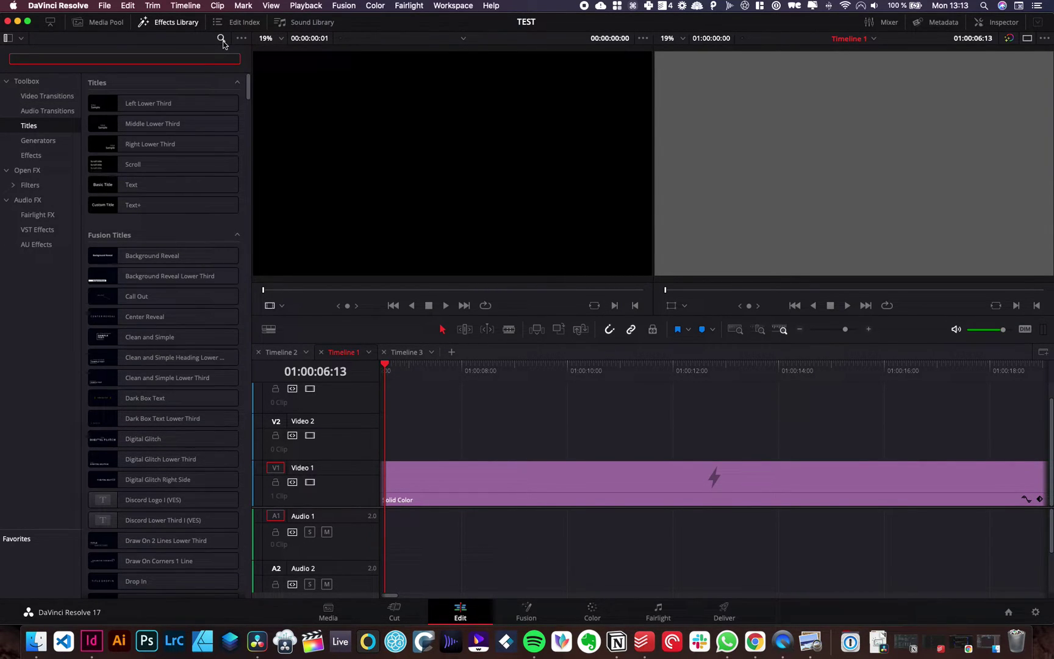
{"action": "type", "text": "yout"}
{"action": "left_click", "coordinate": [204, 102]}
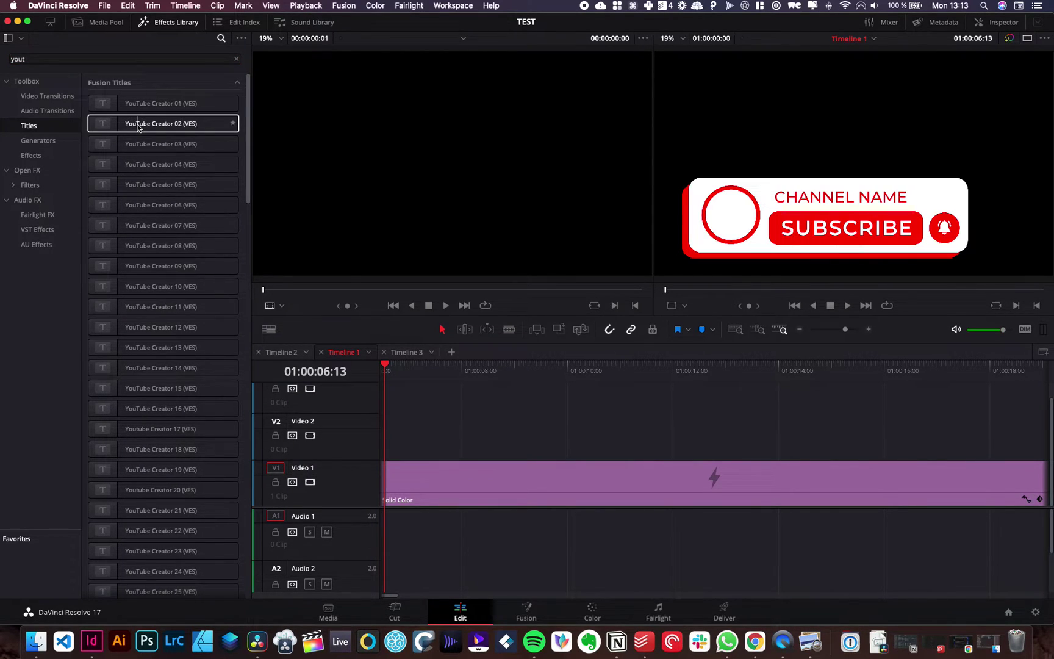
{"action": "left_click_drag", "start_coordinate": [141, 124], "coordinate": [419, 437]}
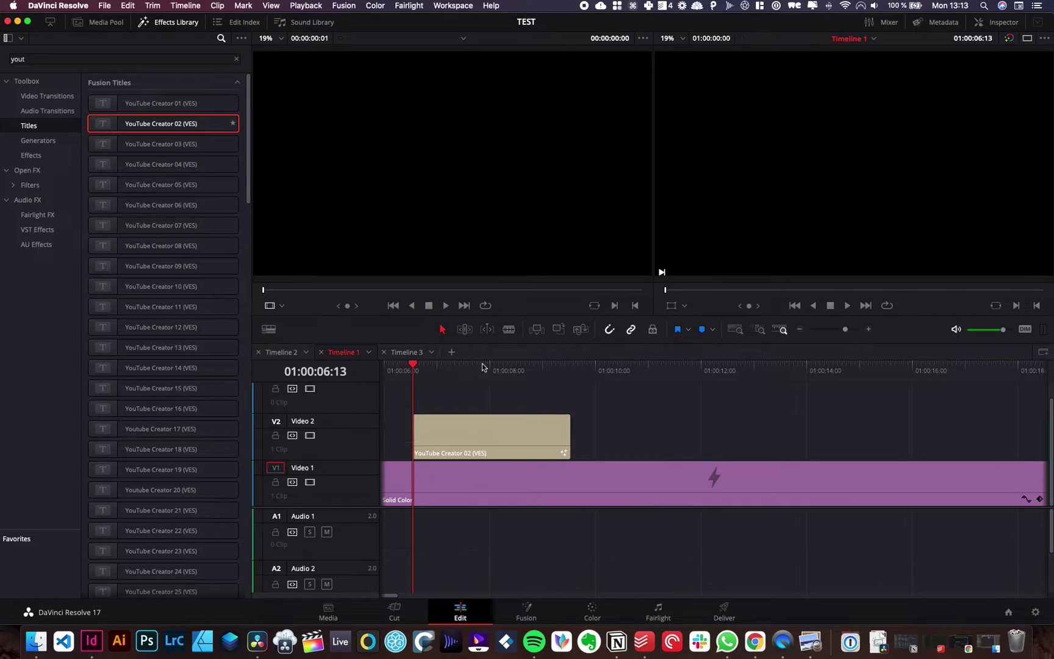
{"action": "left_click", "coordinate": [484, 371]}
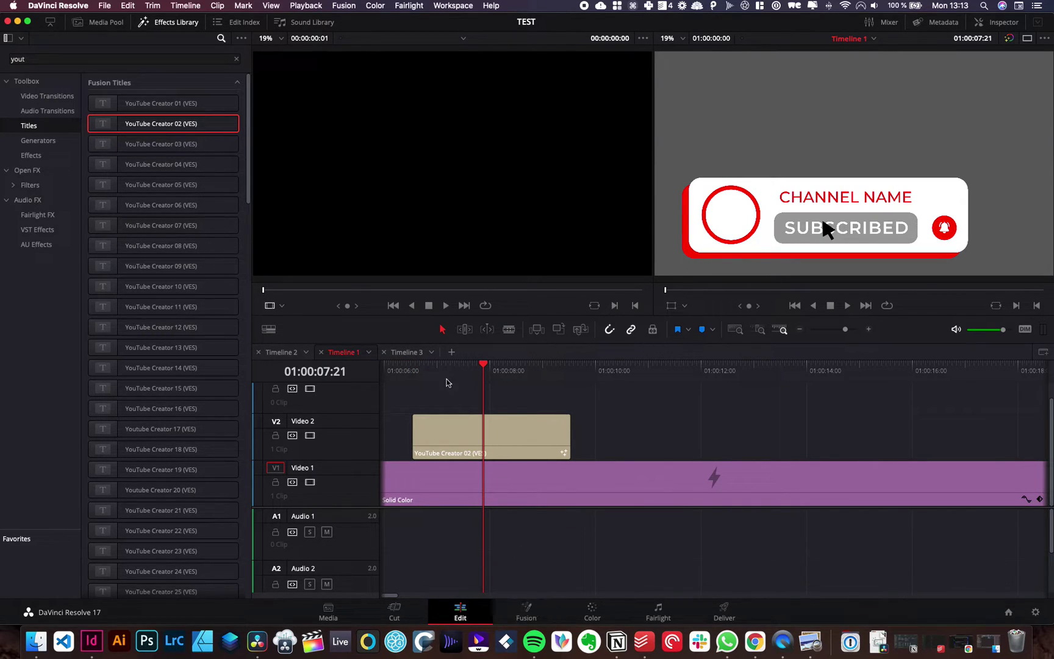
Switch Resolve to Fusion, restore the Finder window and open the empty Edit > Effects folder
{"action": "left_click", "coordinate": [527, 612]}
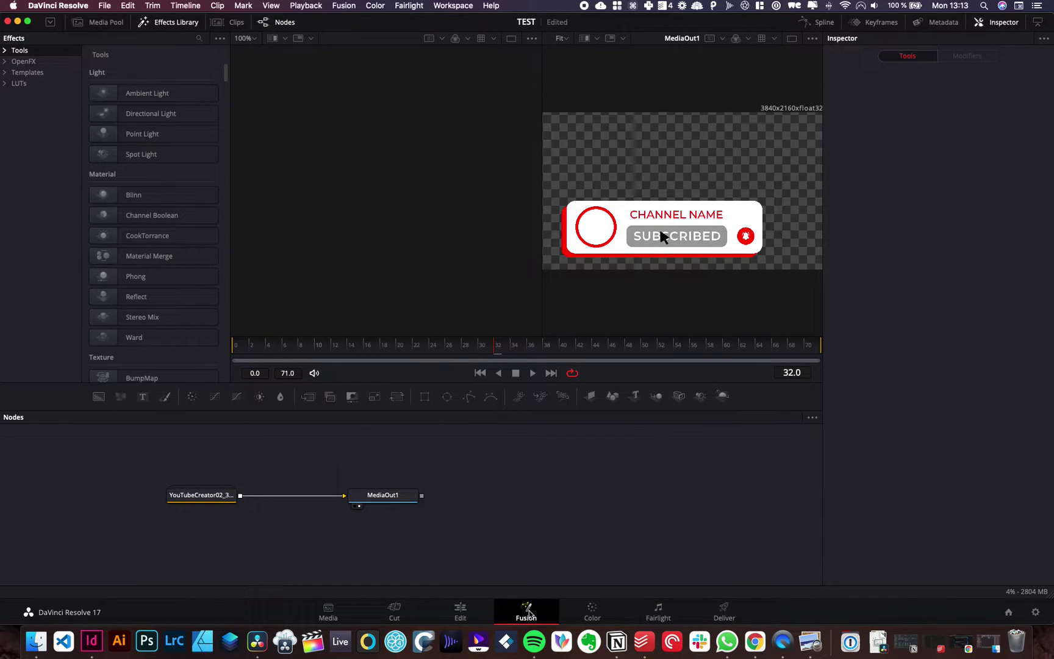
{"action": "left_click", "coordinate": [989, 642]}
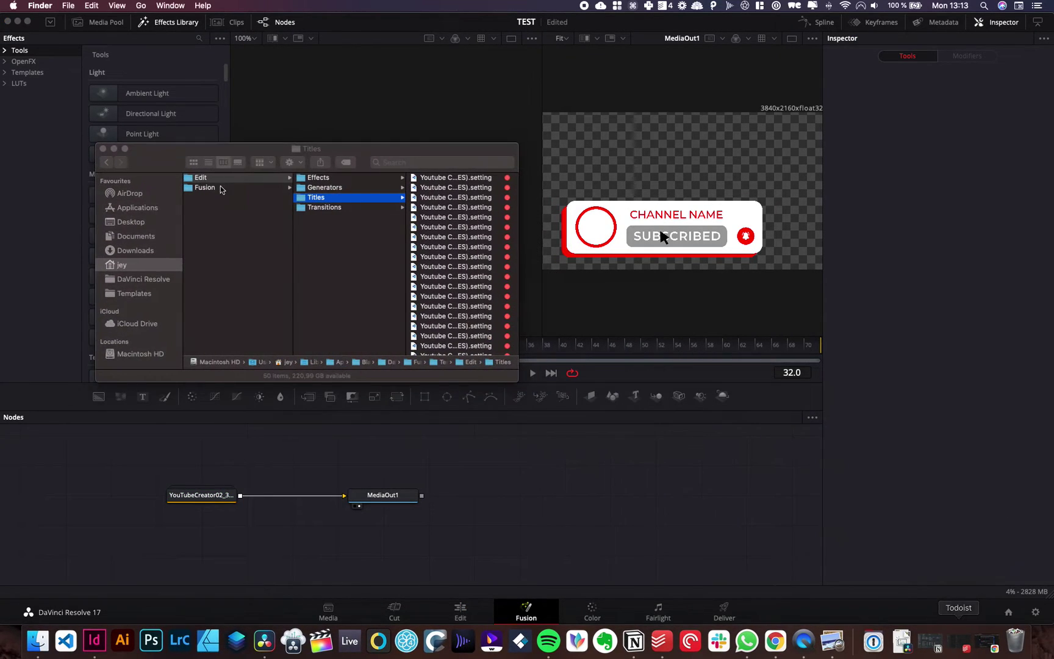
{"action": "scroll", "coordinate": [341, 220], "scroll_direction": "right", "scroll_amount": 3}
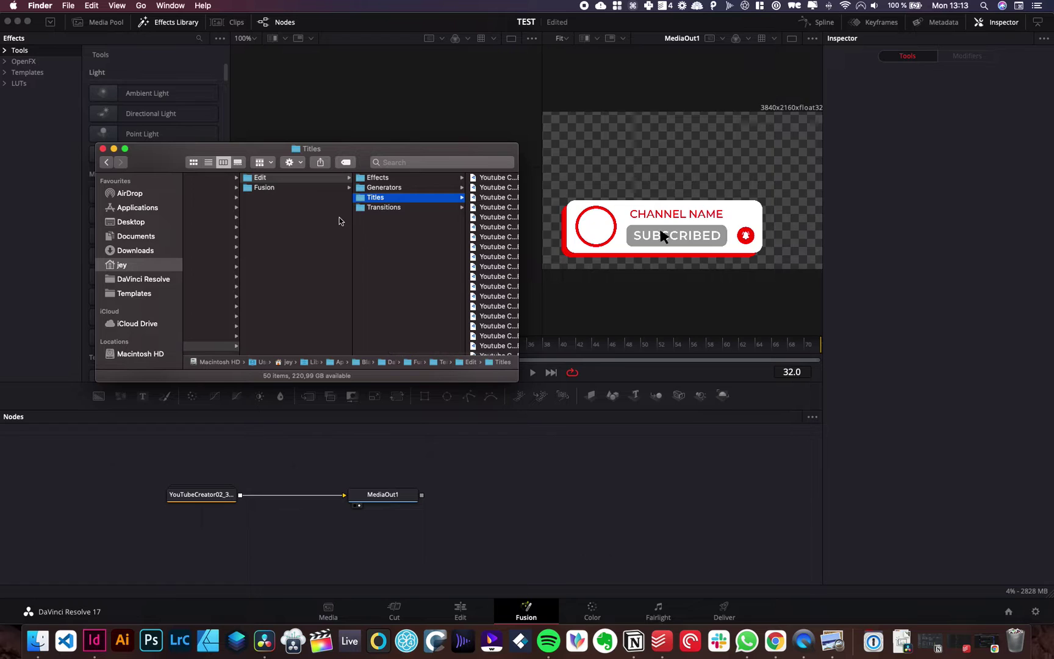
{"action": "left_click", "coordinate": [259, 179]}
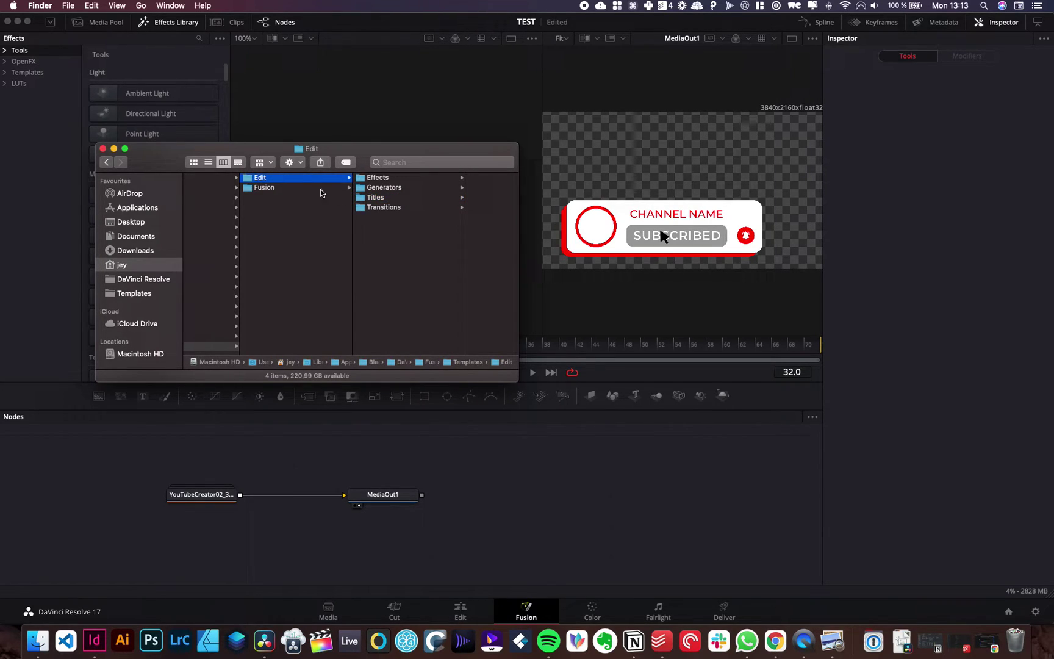
{"action": "left_click", "coordinate": [381, 182]}
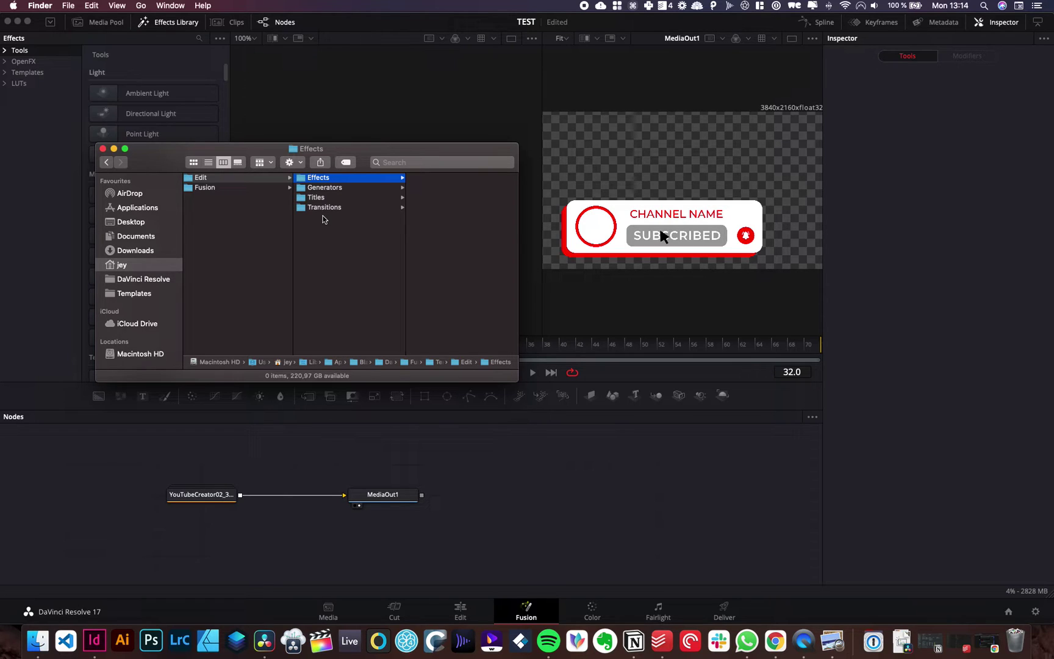
Dismiss the Effects folder menu and check Generators and Transitions, ending in the 50-file Titles folder
{"action": "right_click", "coordinate": [322, 230]}
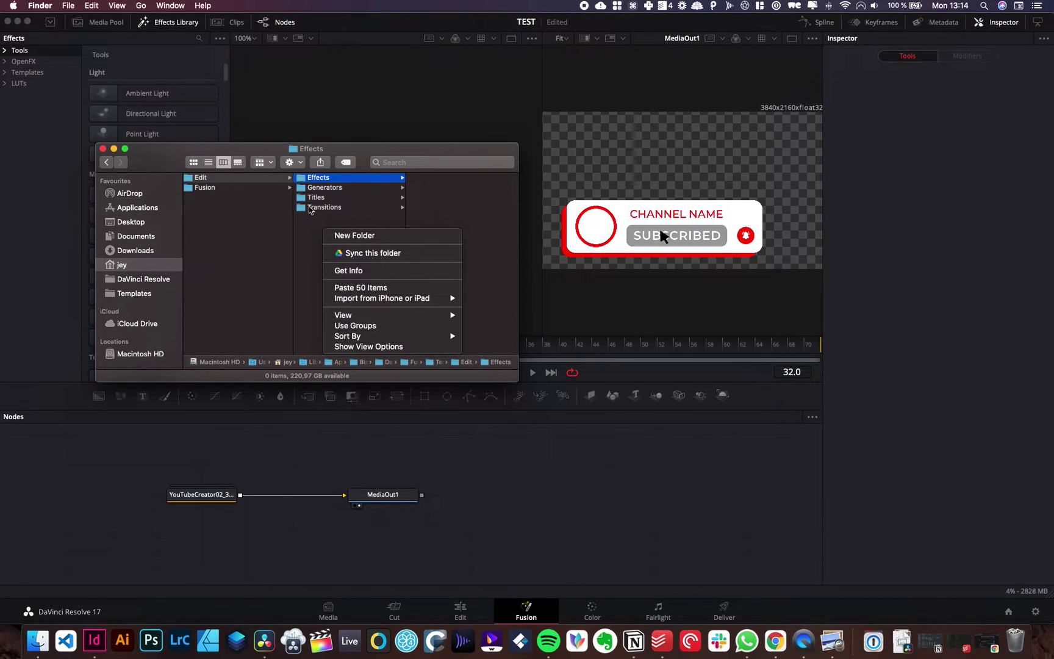
{"action": "left_click", "coordinate": [308, 230]}
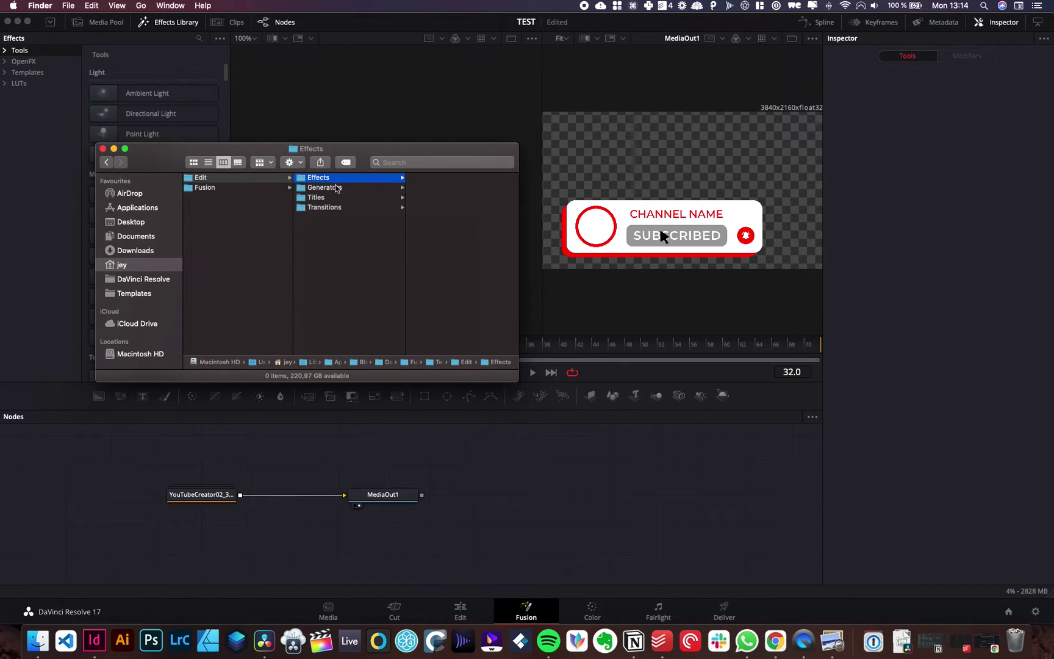
{"action": "left_click", "coordinate": [332, 190]}
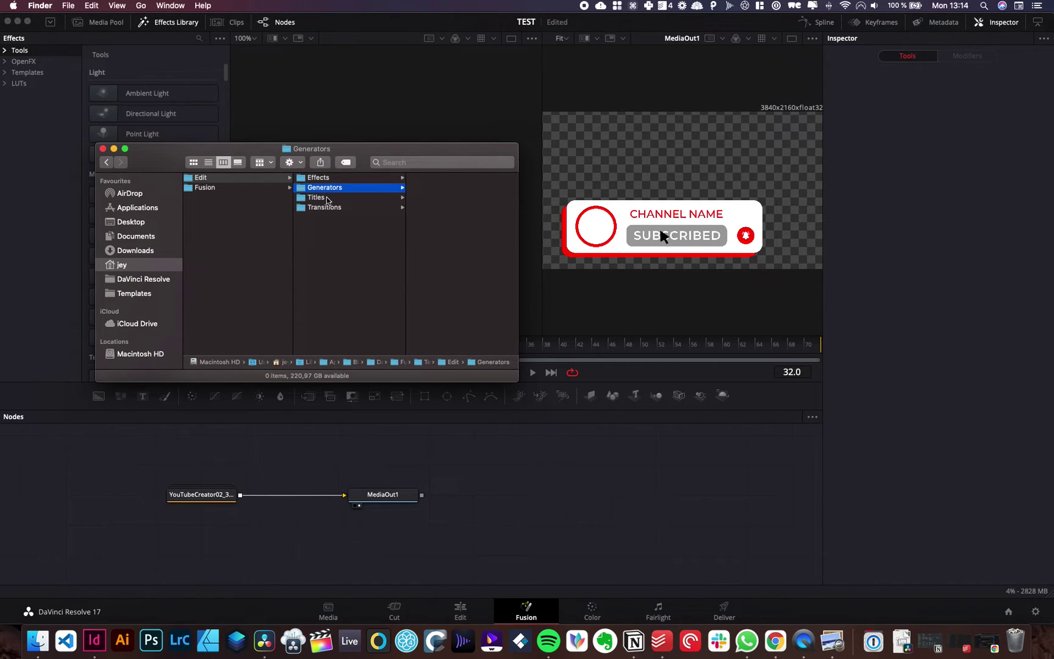
{"action": "left_click", "coordinate": [328, 197]}
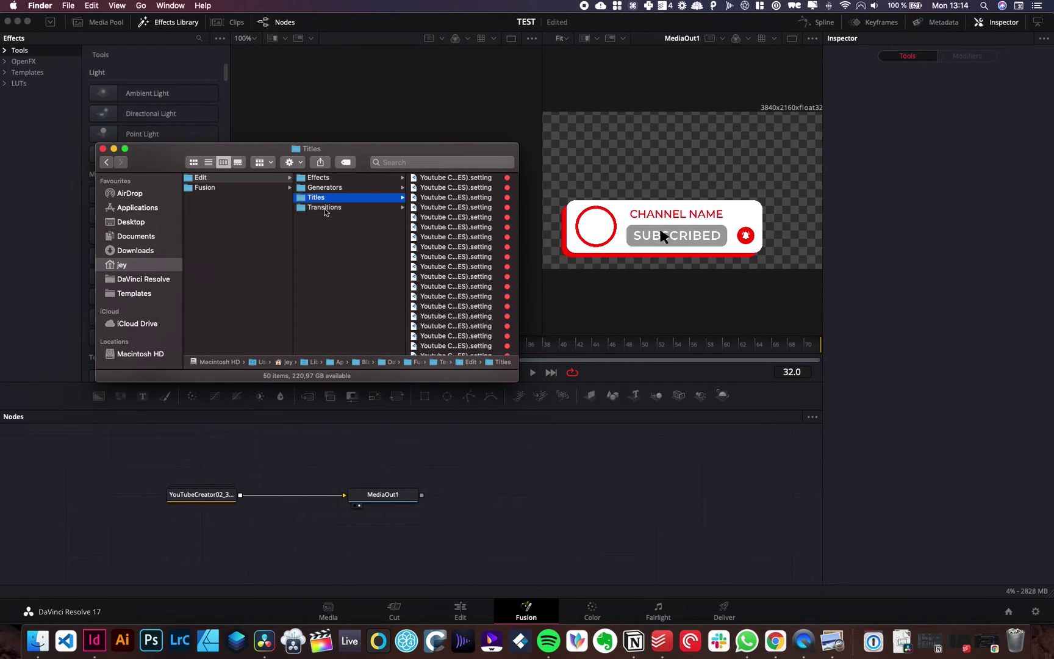
{"action": "left_click", "coordinate": [325, 208]}
{"action": "left_click", "coordinate": [322, 179]}
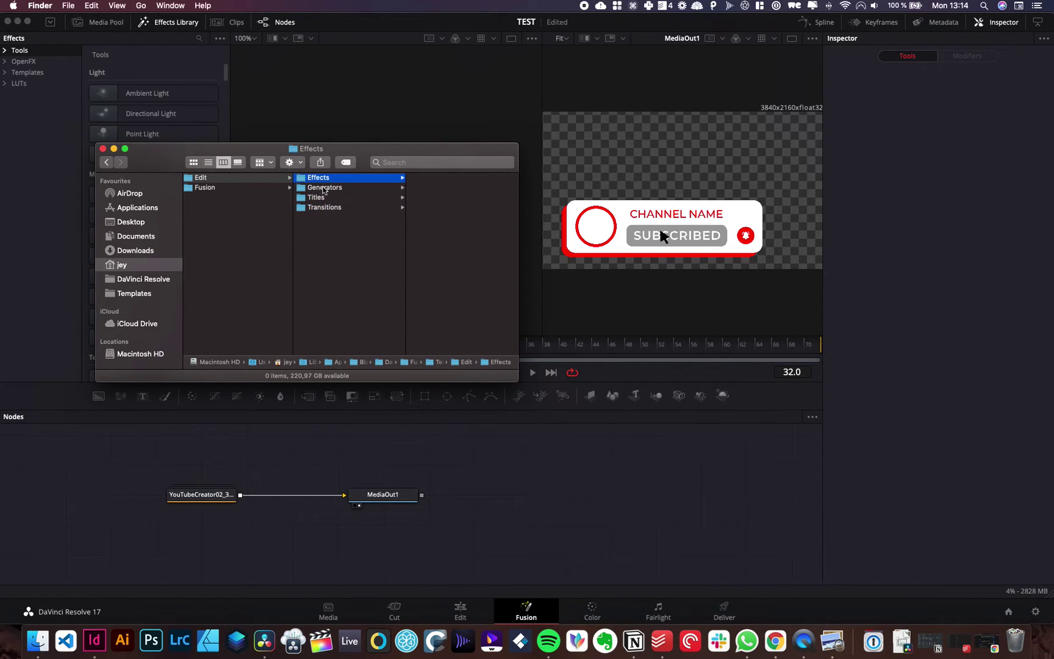
{"action": "left_click", "coordinate": [324, 190]}
{"action": "left_click", "coordinate": [320, 197]}
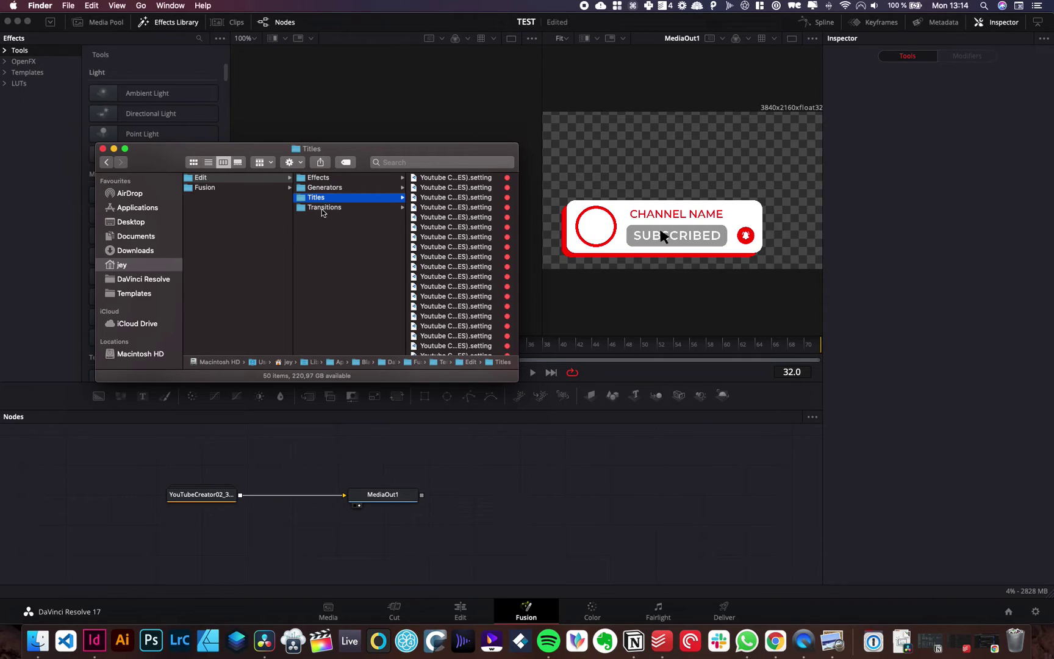
{"action": "left_click", "coordinate": [321, 208]}
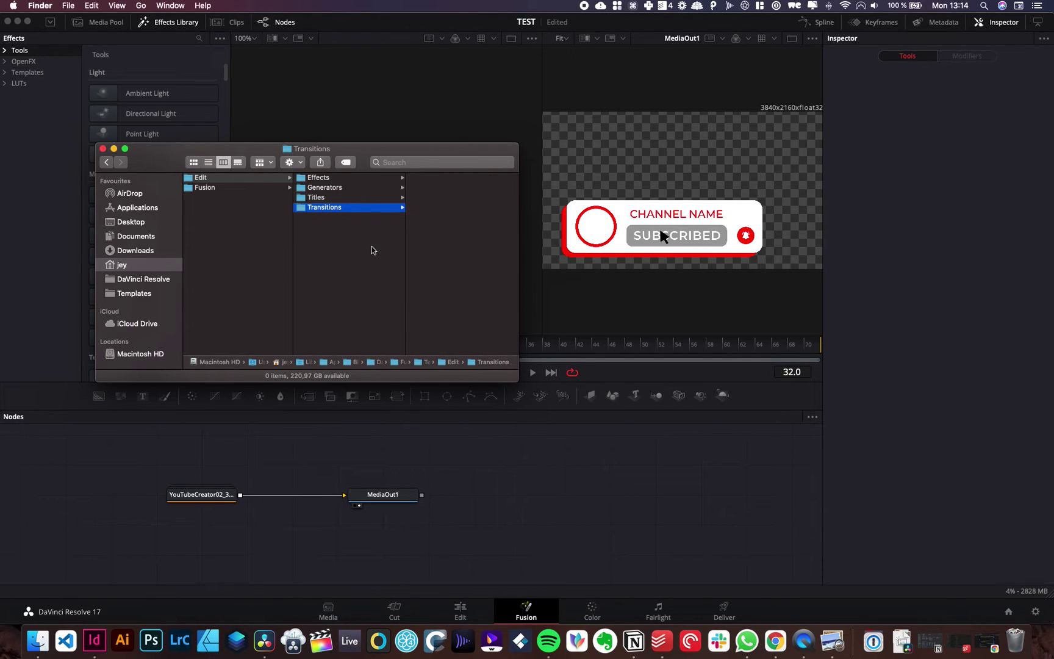
{"action": "left_click", "coordinate": [329, 198]}
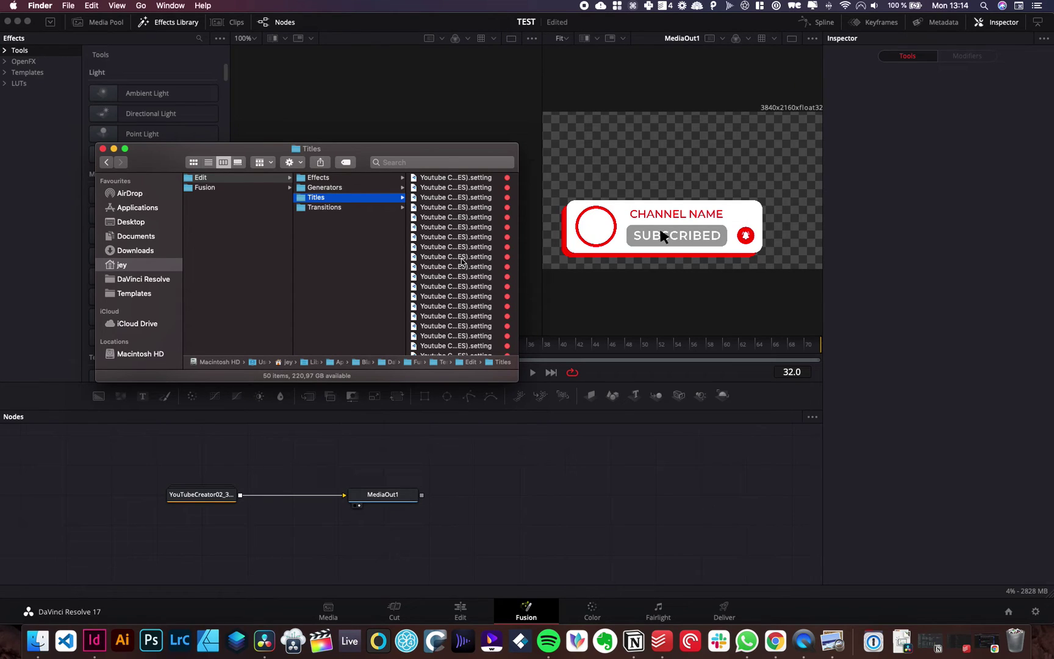